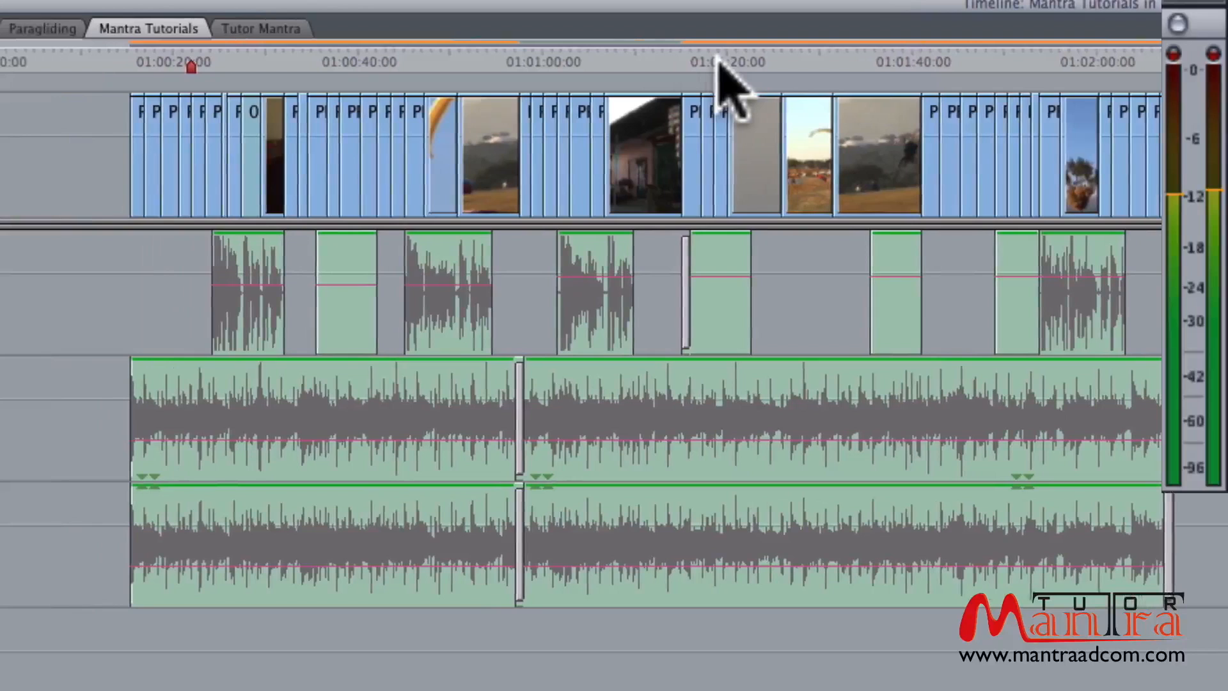
Turn on the timeline's clip overlays and lower the second music clip's audio level to about -22 dB
click(715, 57)
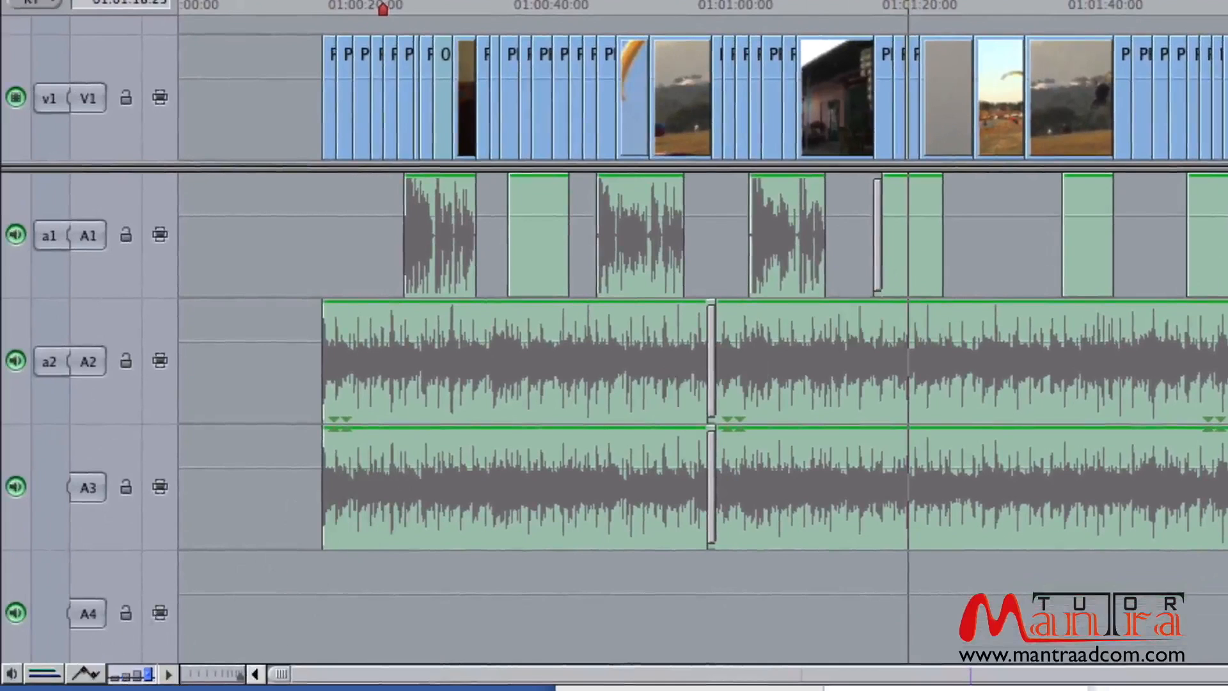
click(82, 673)
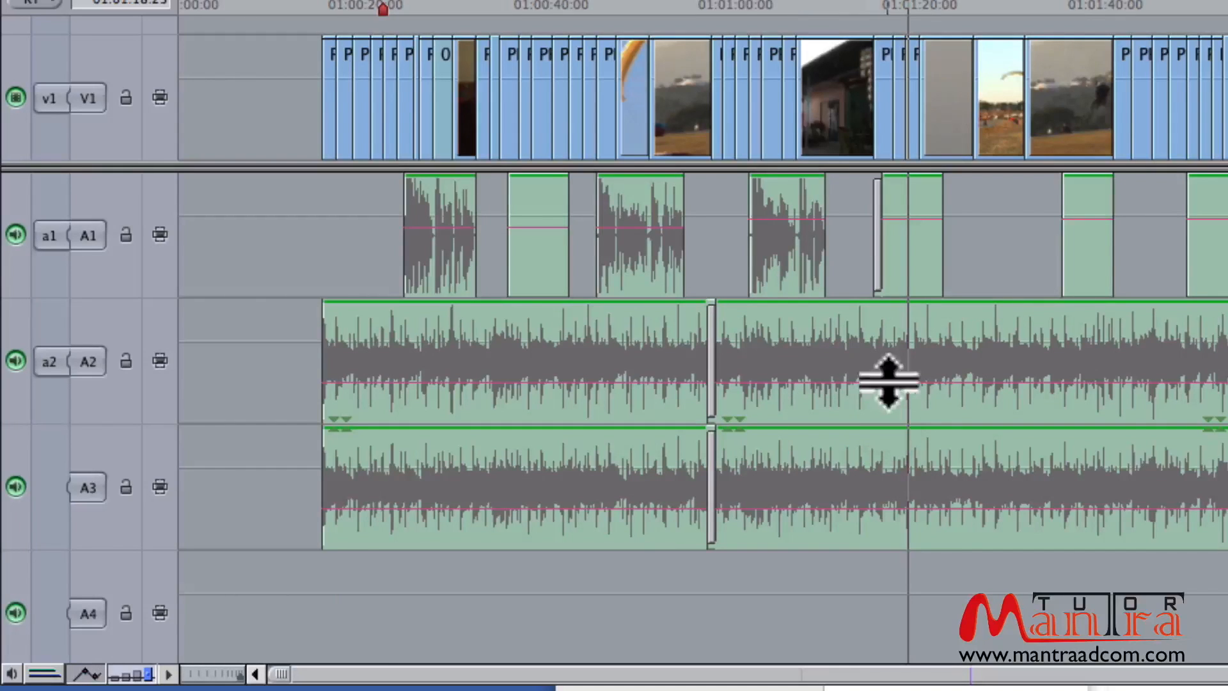
mouse_move(888, 383)
mouse_down()
mouse_move(889, 369)
mouse_move(888, 388)
mouse_up()
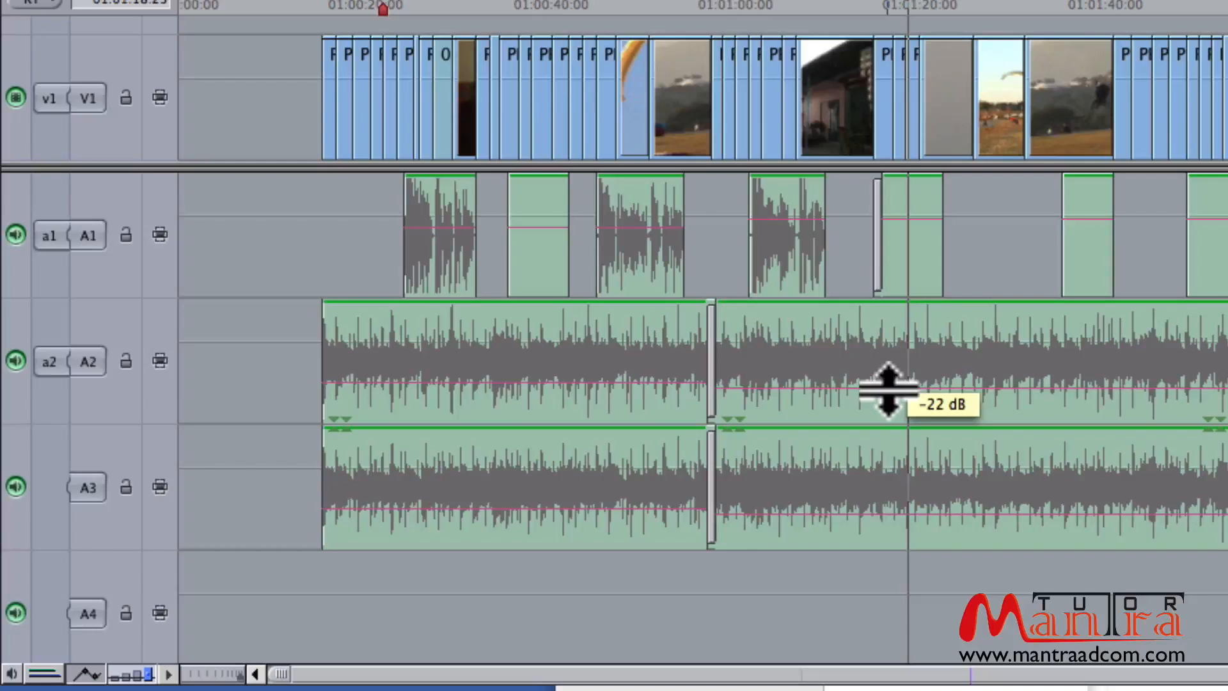
mouse_move(888, 387)
mouse_down()
mouse_move(892, 365)
mouse_move(892, 388)
mouse_up()
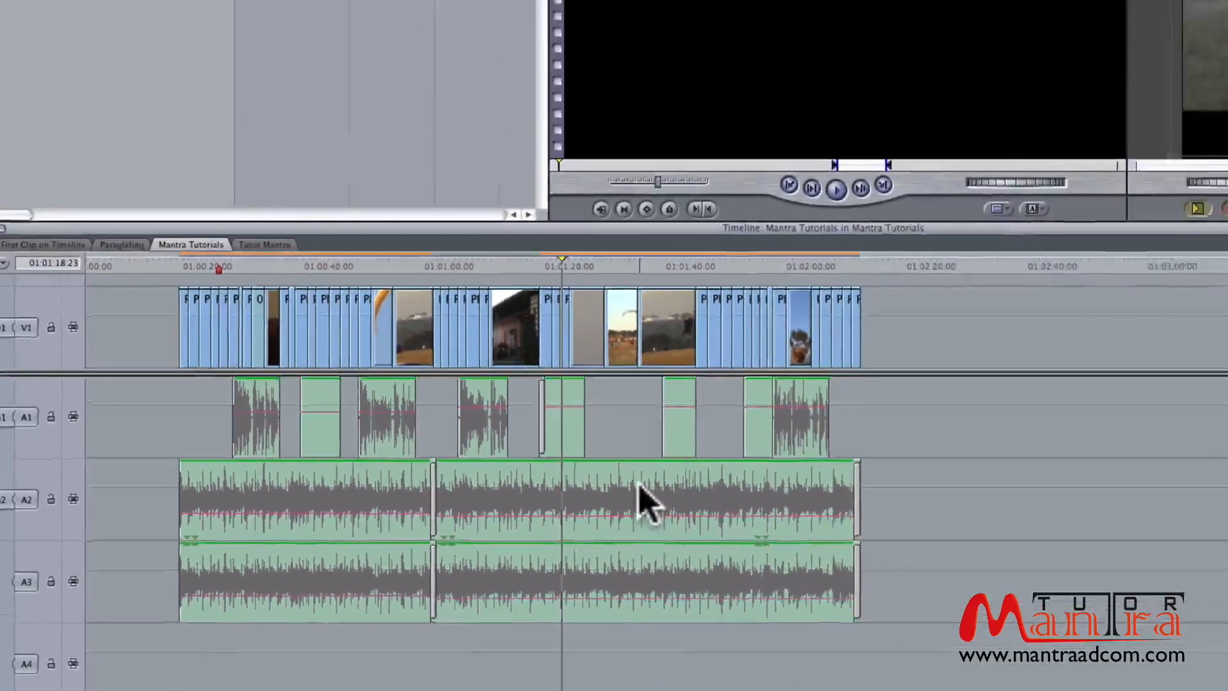
Open the second music clip in the Viewer and raise its audio level slightly on the waveform
double_click(1024, 330)
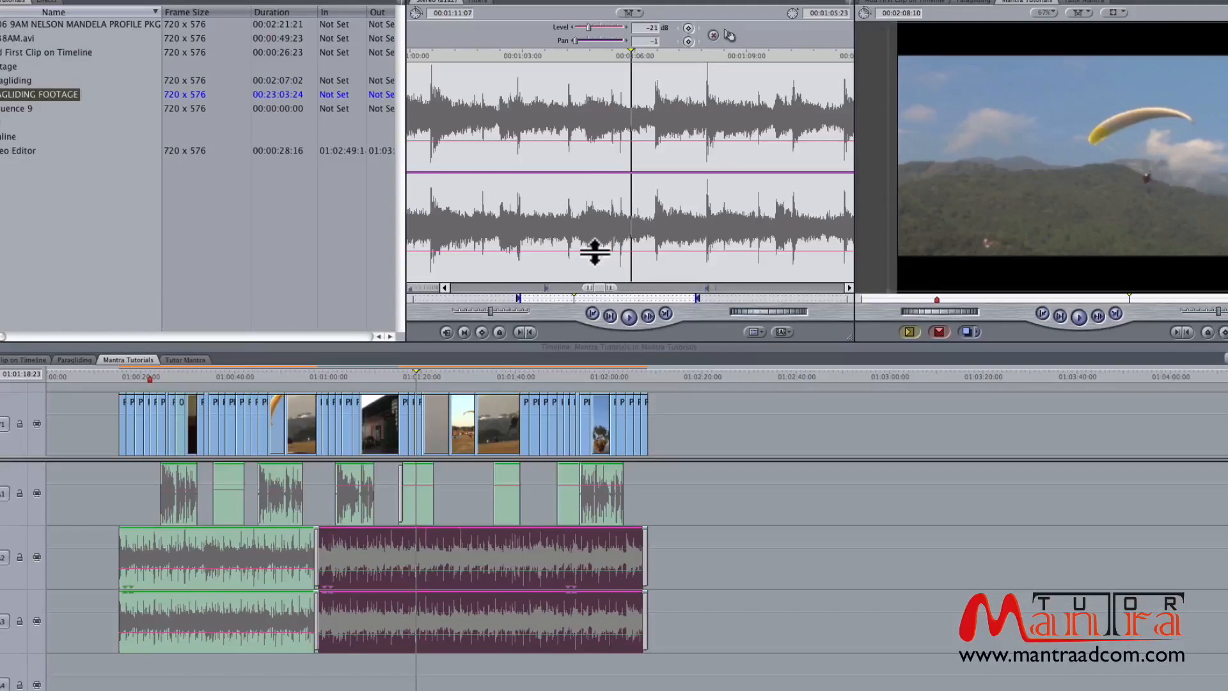
mouse_move(594, 251)
mouse_down()
mouse_move(596, 213)
mouse_move(594, 238)
mouse_up()
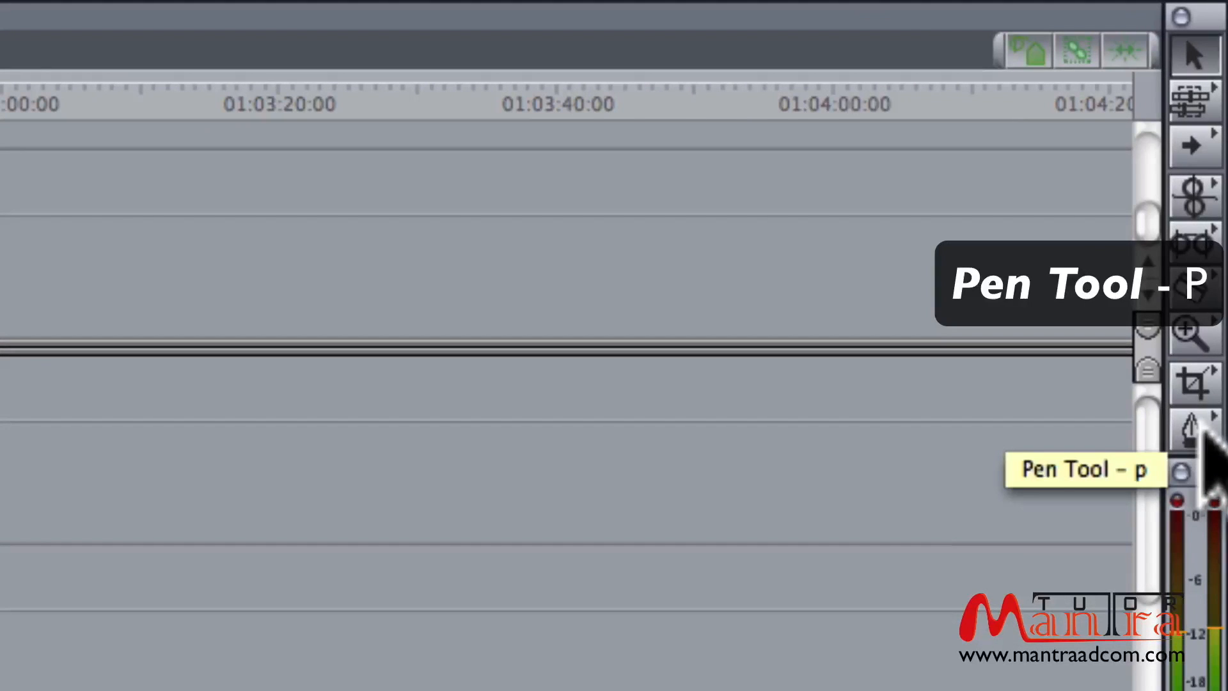
Play the section after the voice-over near 01:01:20:00, raise the whole second music clip's level, and deselect the clip
click(1203, 433)
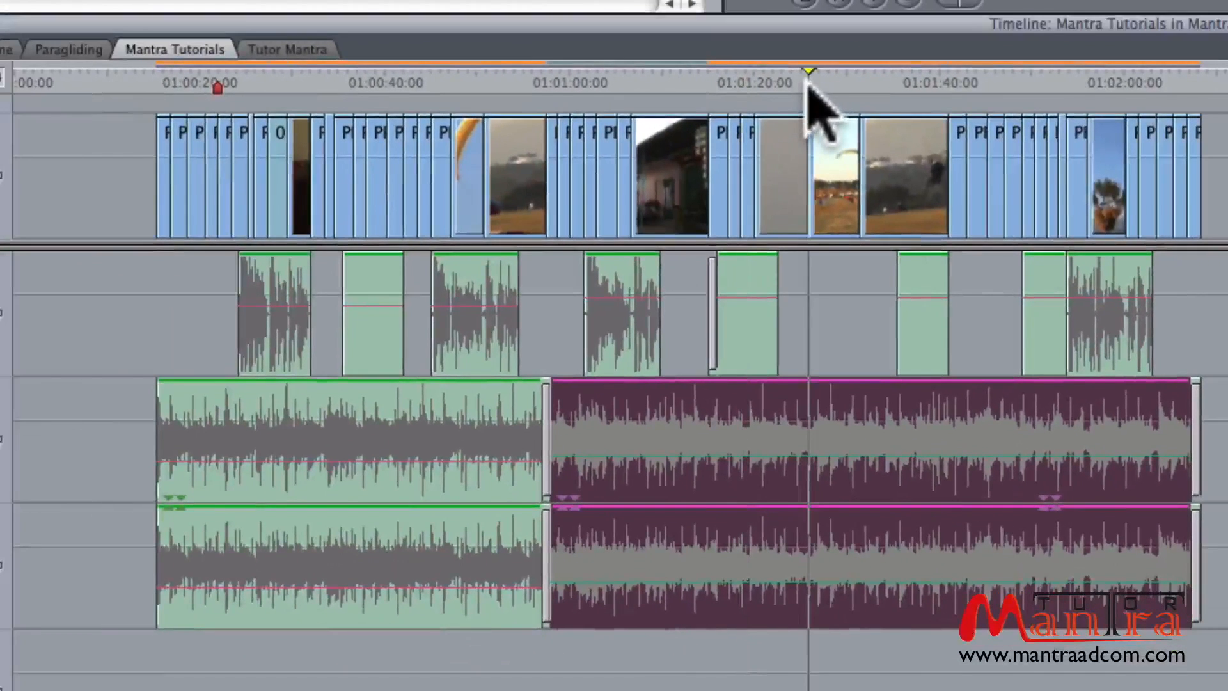
click(757, 82)
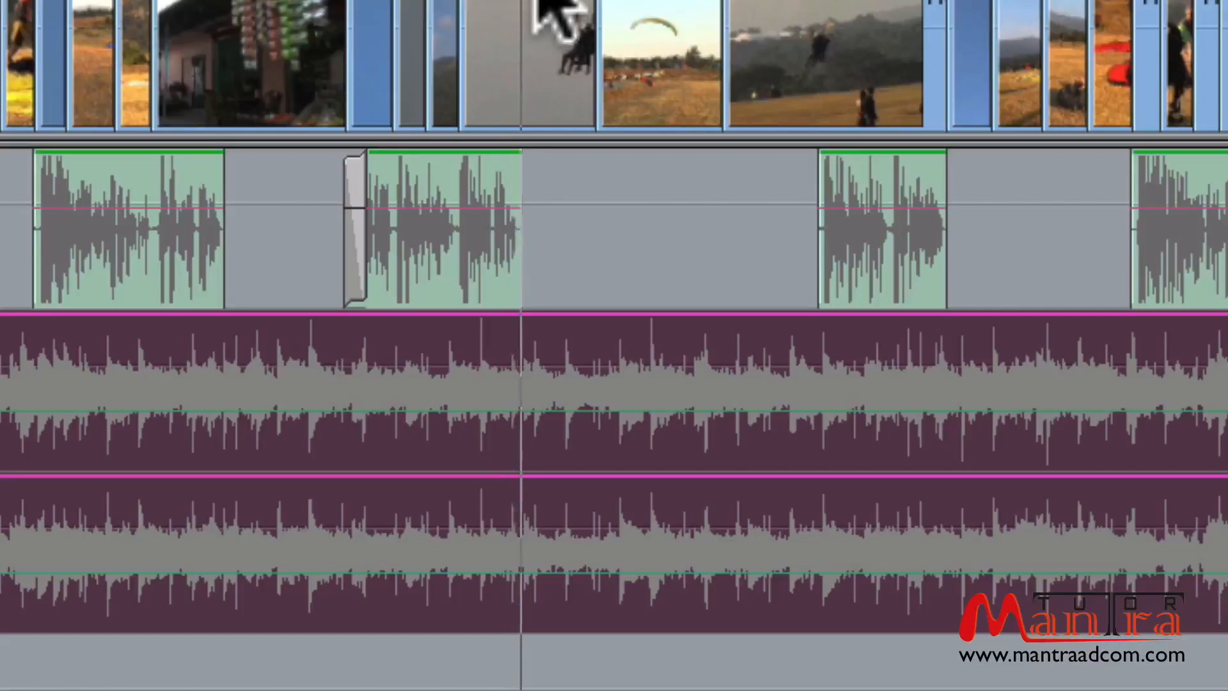
key(space)
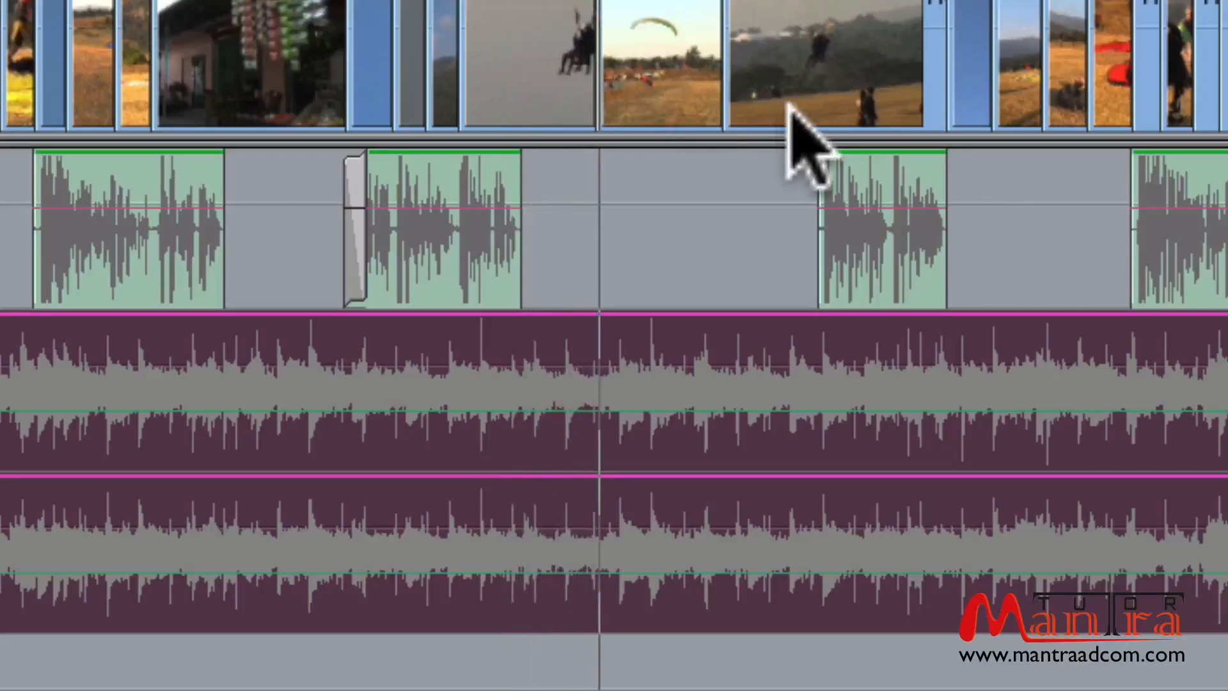
drag(531, 411, 532, 395)
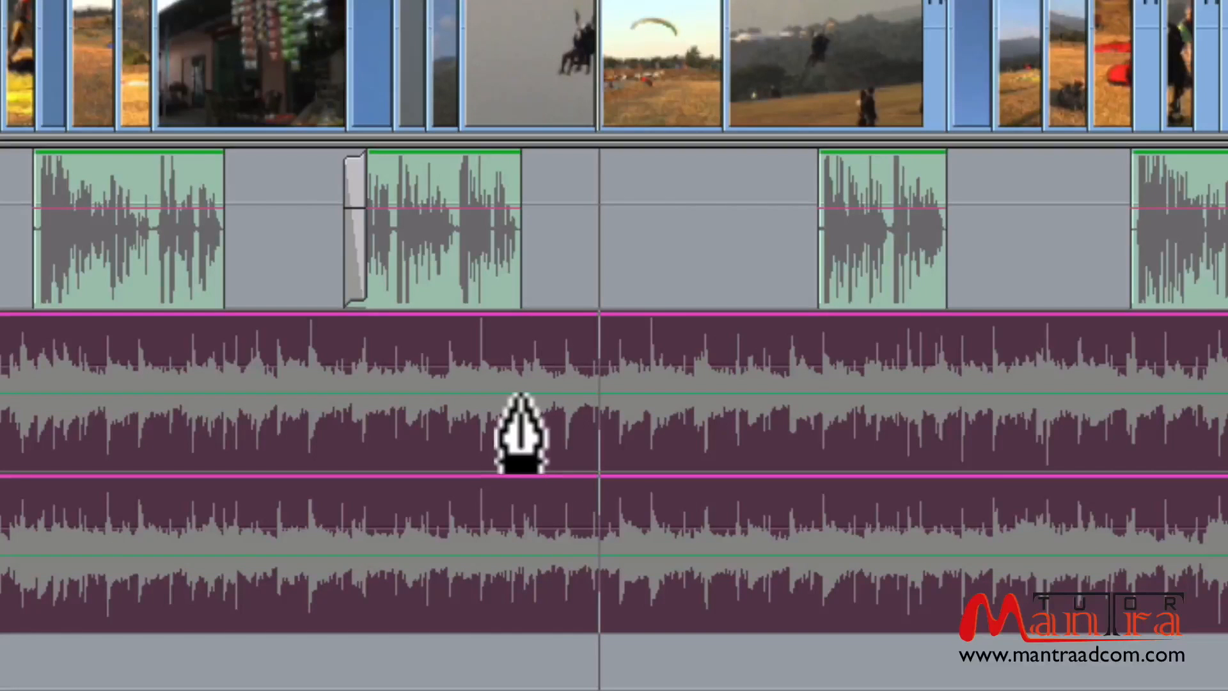
key(super+shift+a)
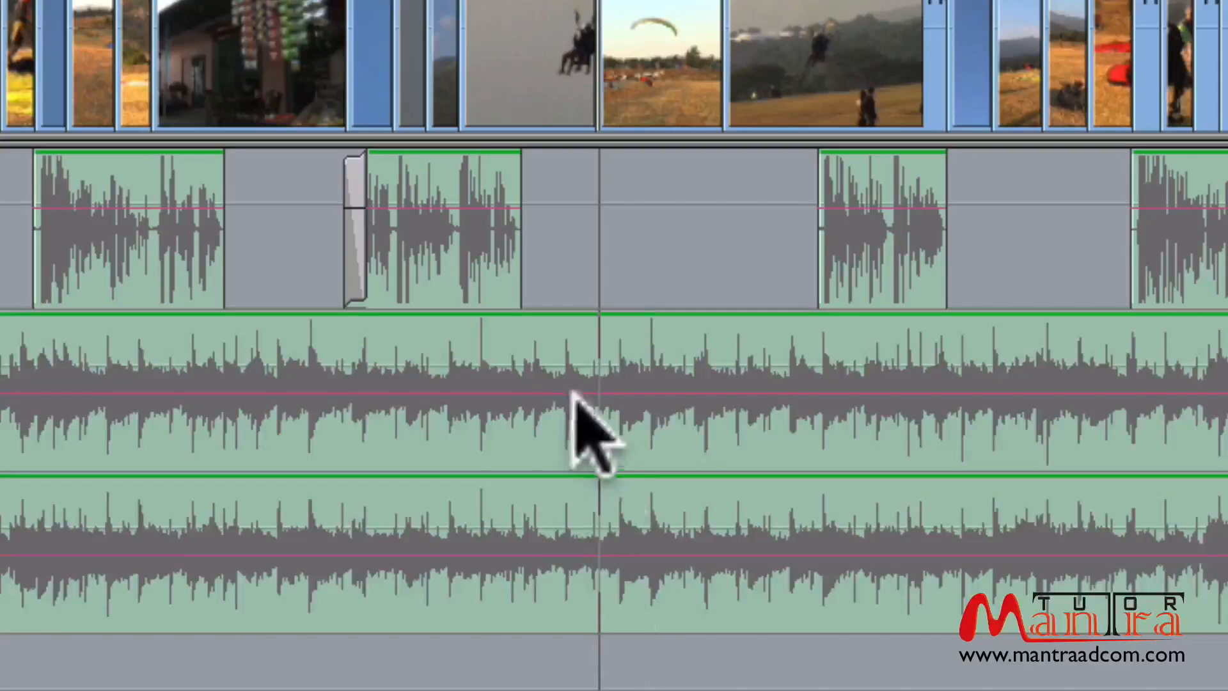
Add four Pen tool keyframes to the second music clip's level line, two at each end of the gap between voice-overs near 01:01:26:00
click(511, 394)
key(a)
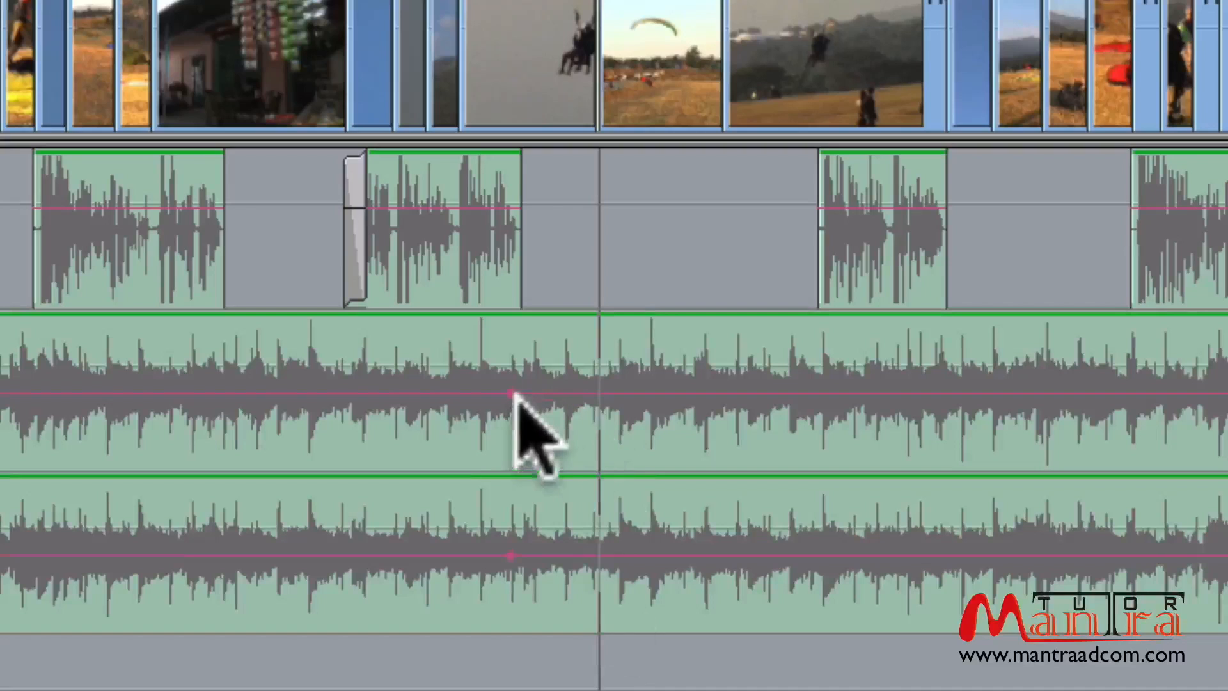
key(p)
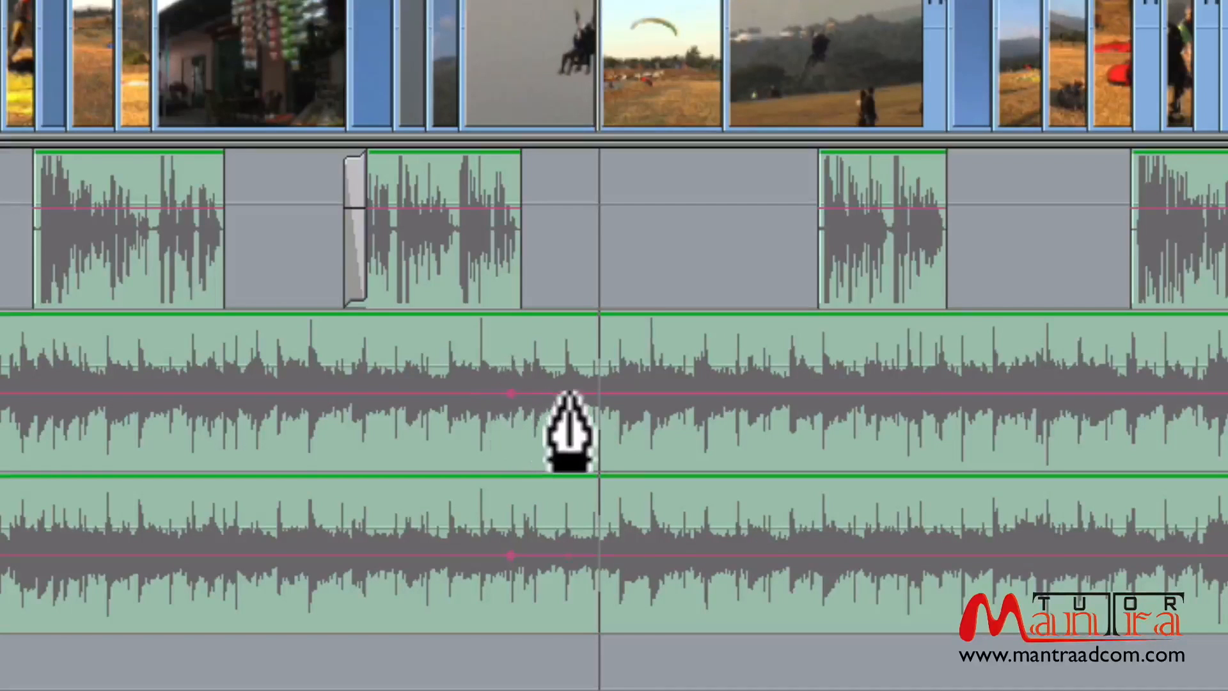
click(568, 393)
key(a)
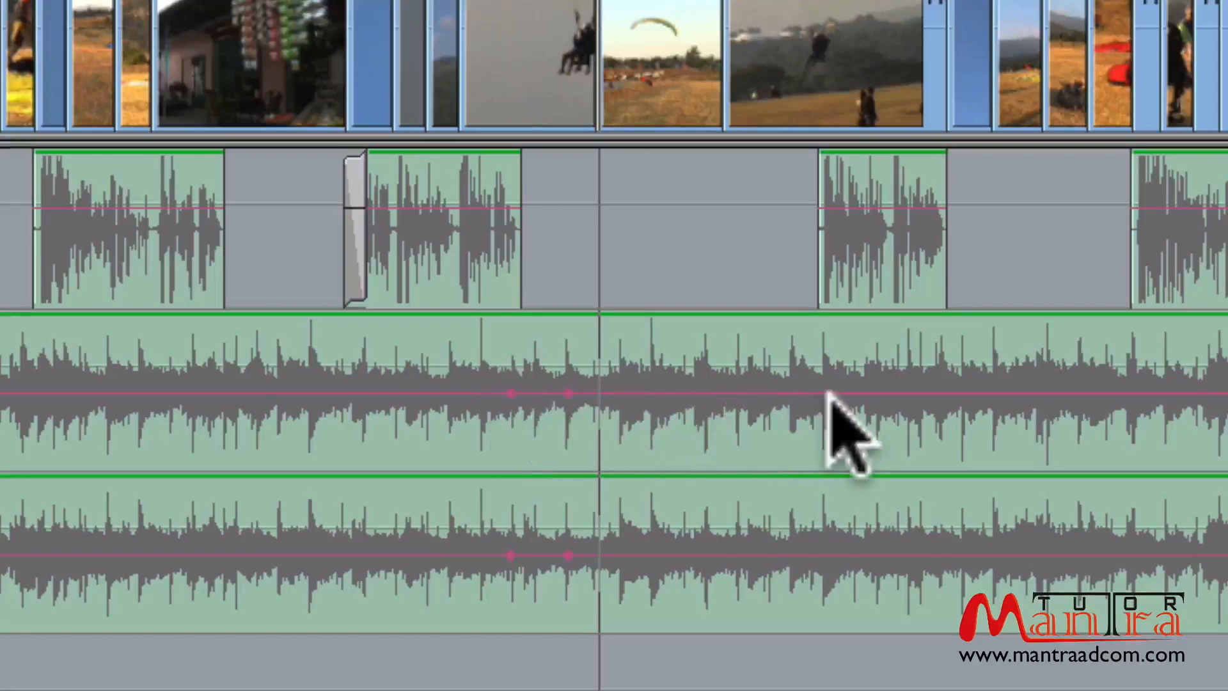
key(p)
click(776, 394)
key(a)
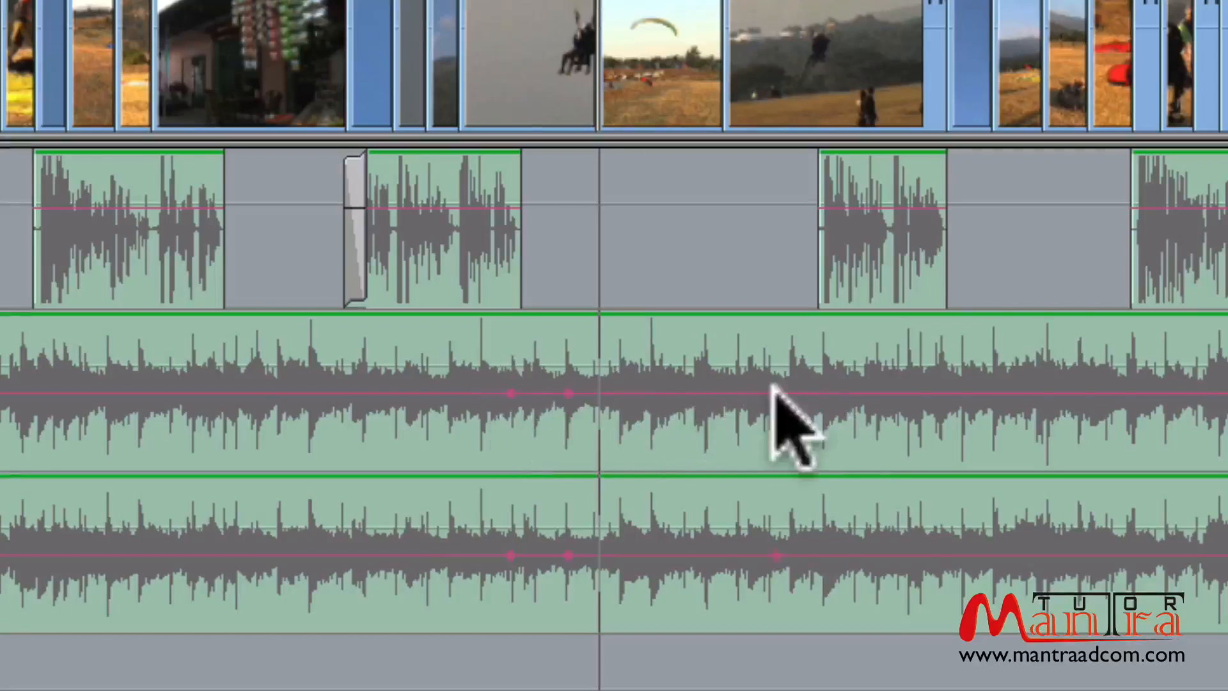
key(p)
click(828, 394)
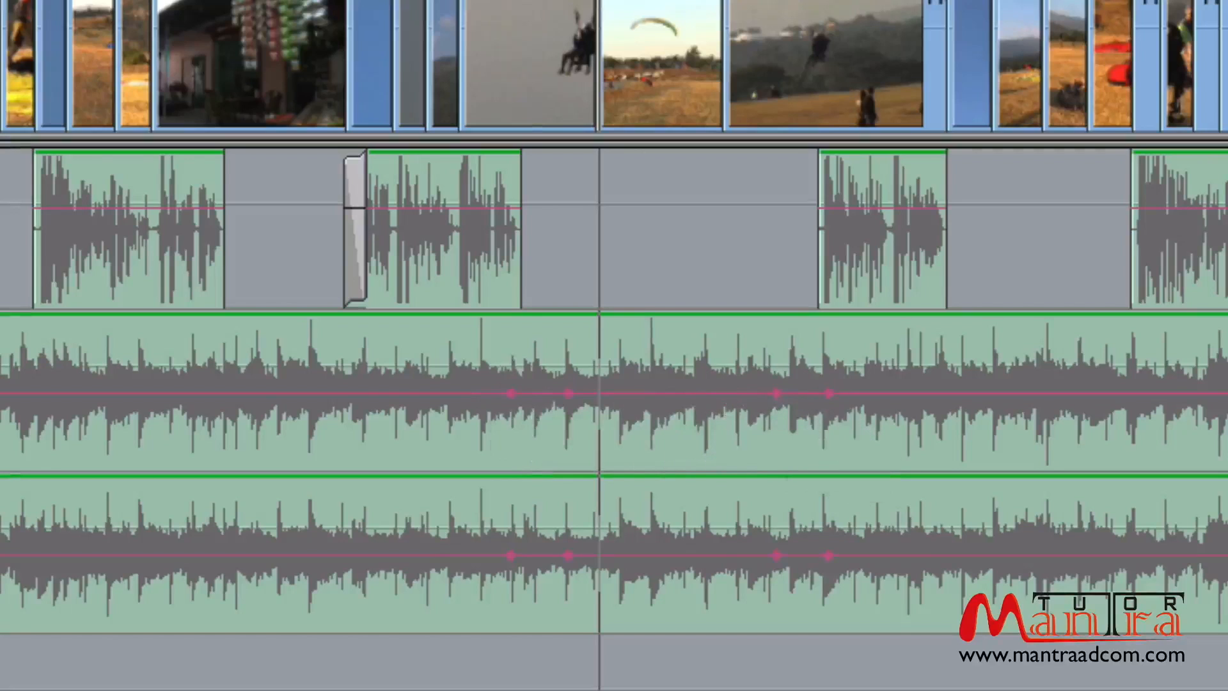
Raise the music level between the two inner keyframes and lower it to -16 dB before the first keyframe
key(a)
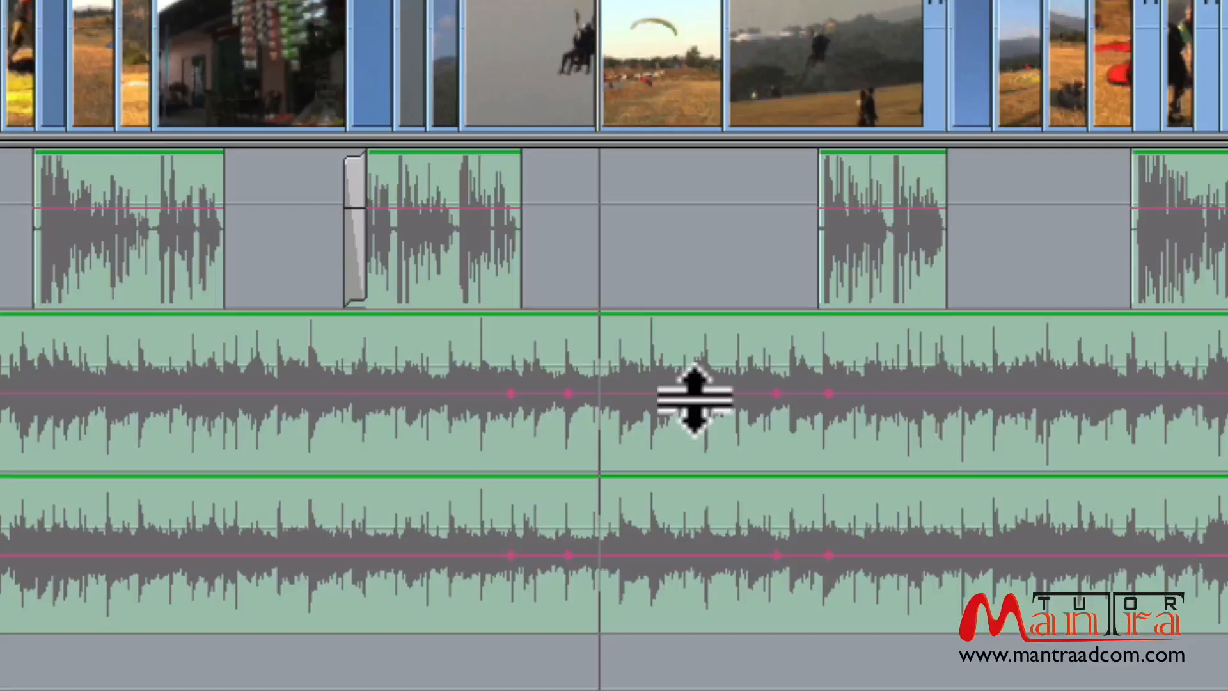
drag(695, 396, 703, 374)
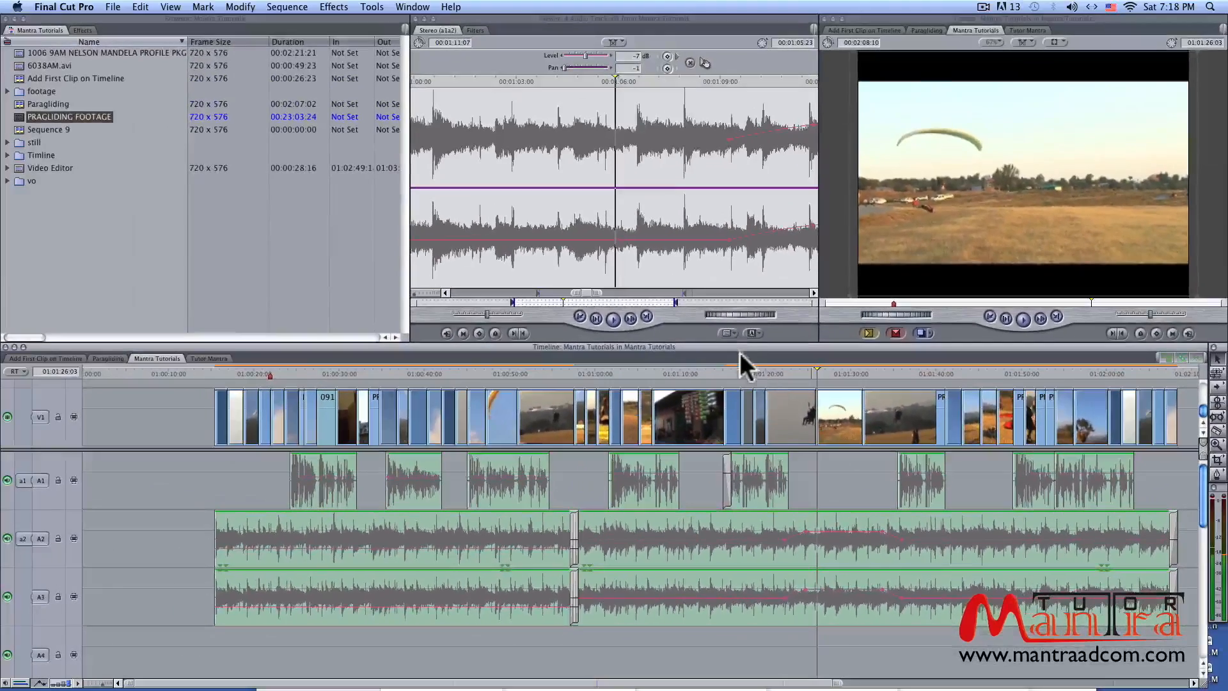
click(763, 370)
key(space)
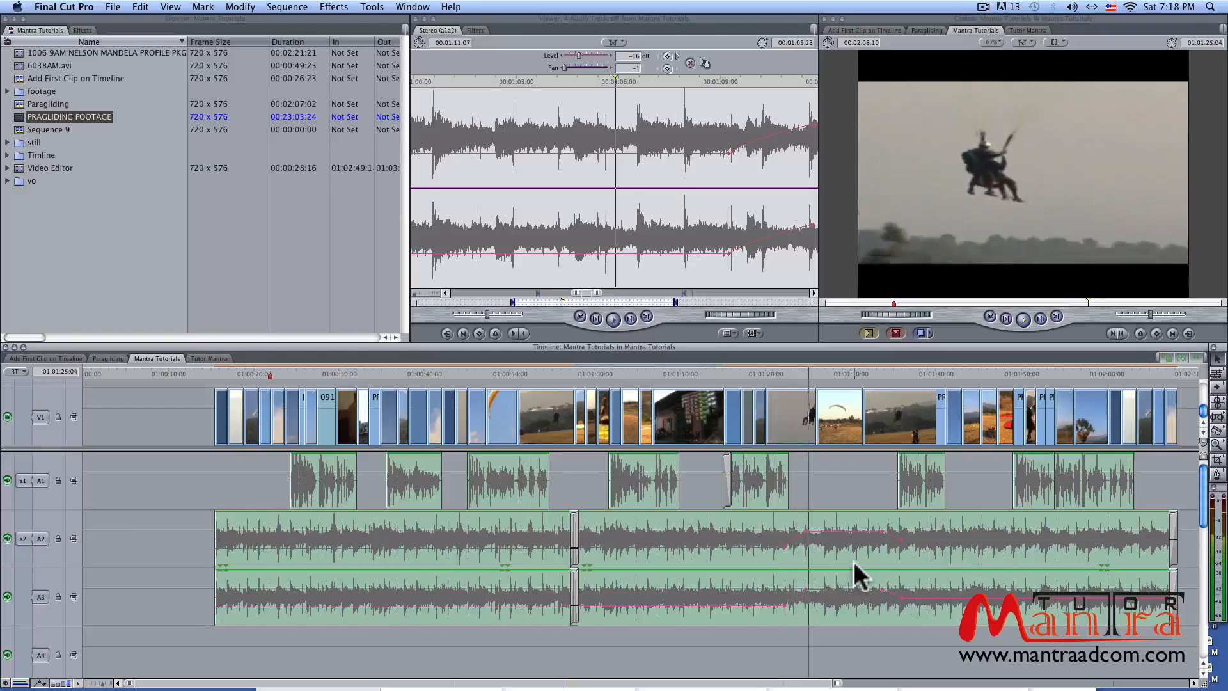
Lower the second music clip's level slightly after its last keyframe and play that section
click(880, 371)
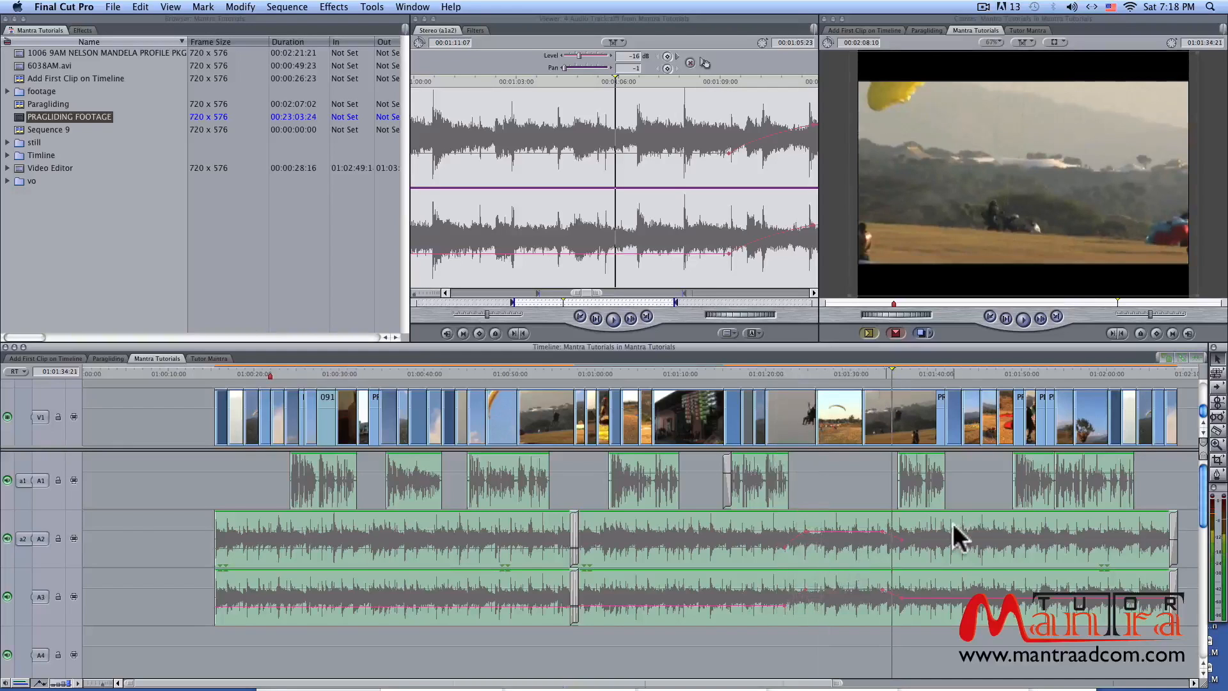
drag(945, 540, 945, 543)
key(space)
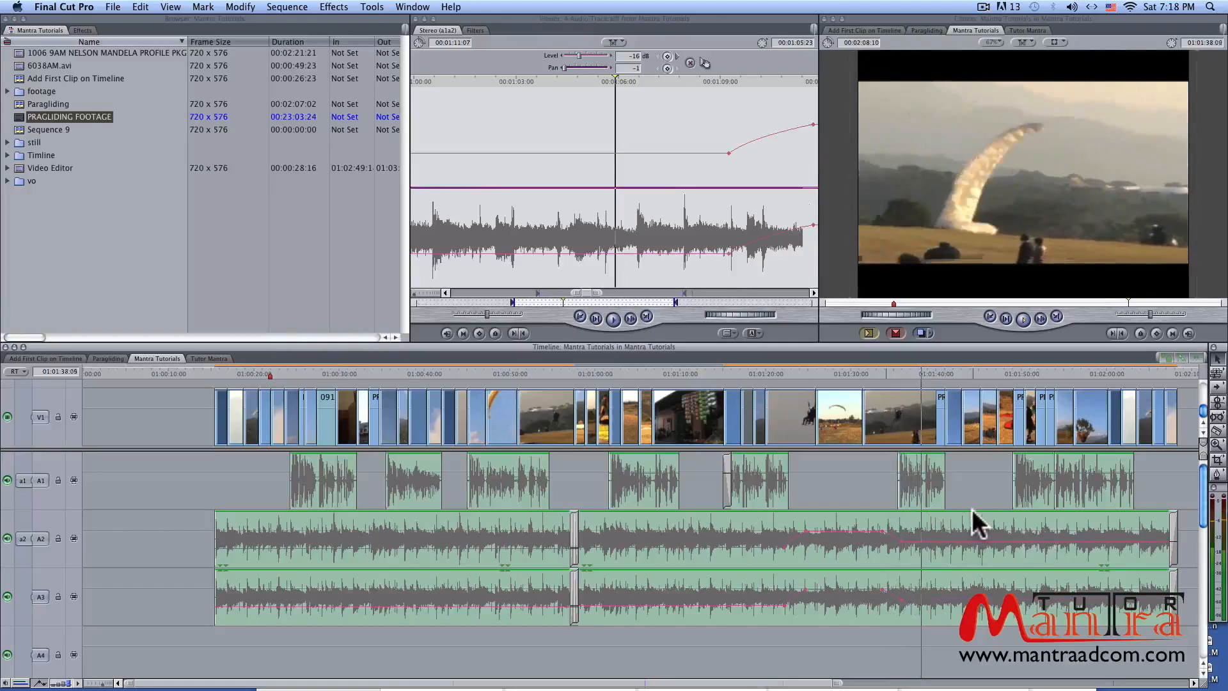
click(961, 370)
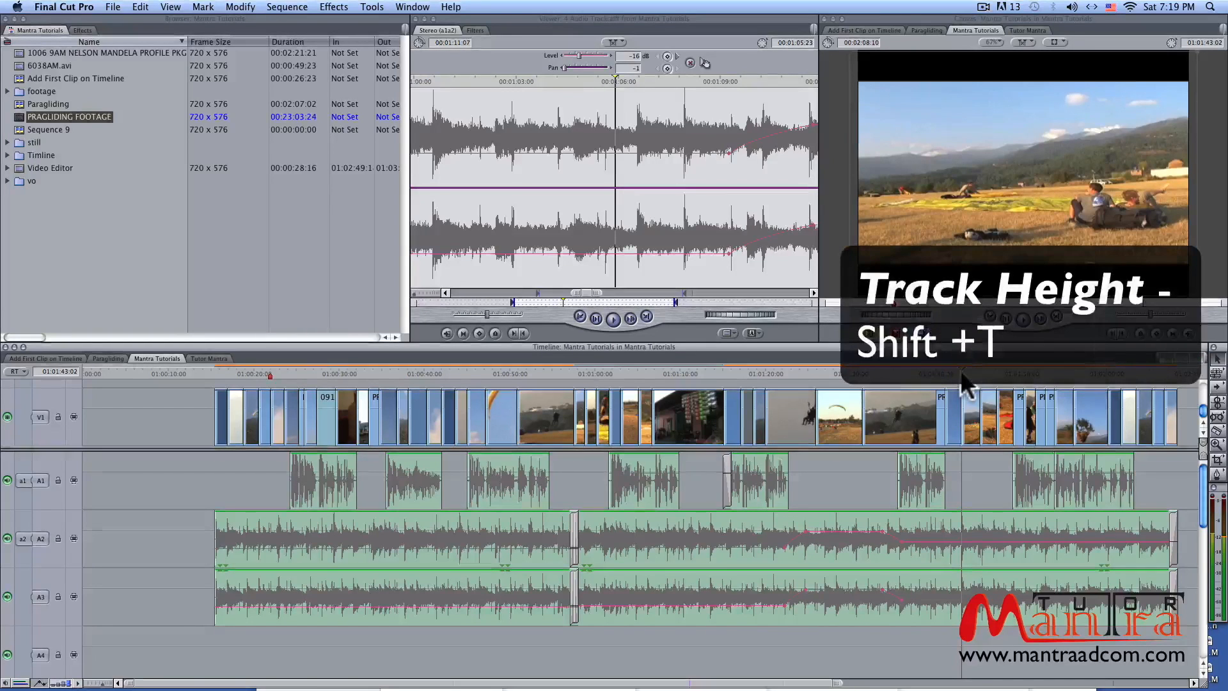
Step the timeline track height through all its sizes, ending on the largest
key(shift+t)
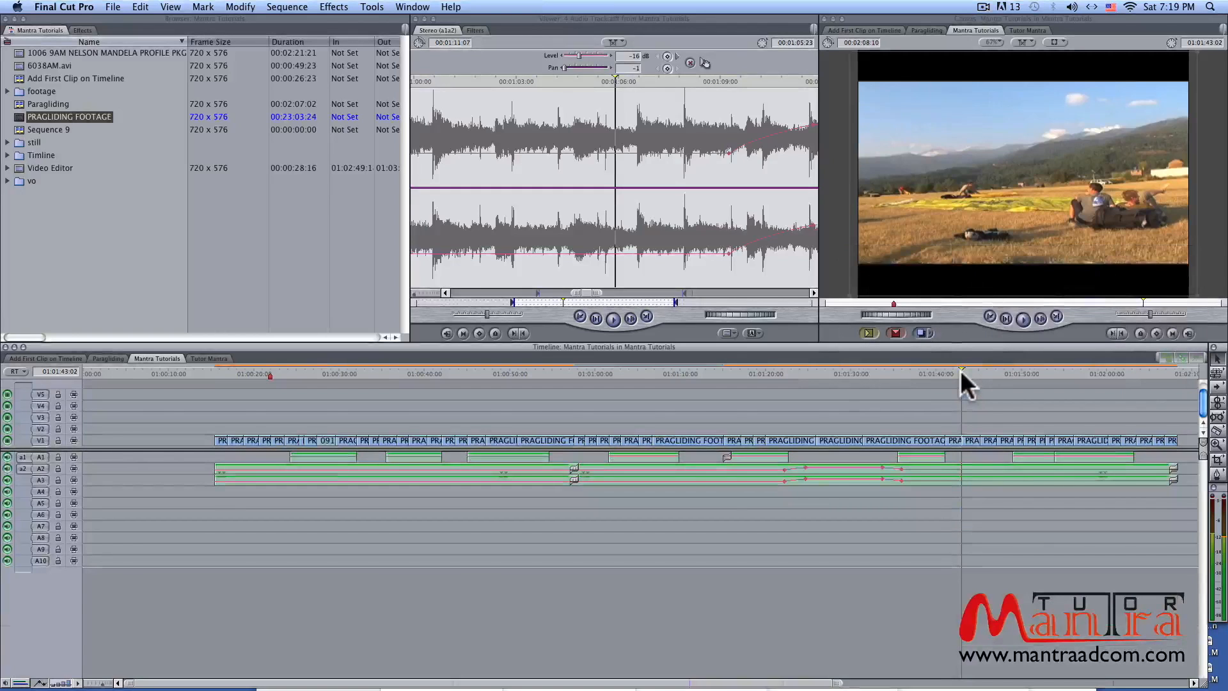
key(shift+t)
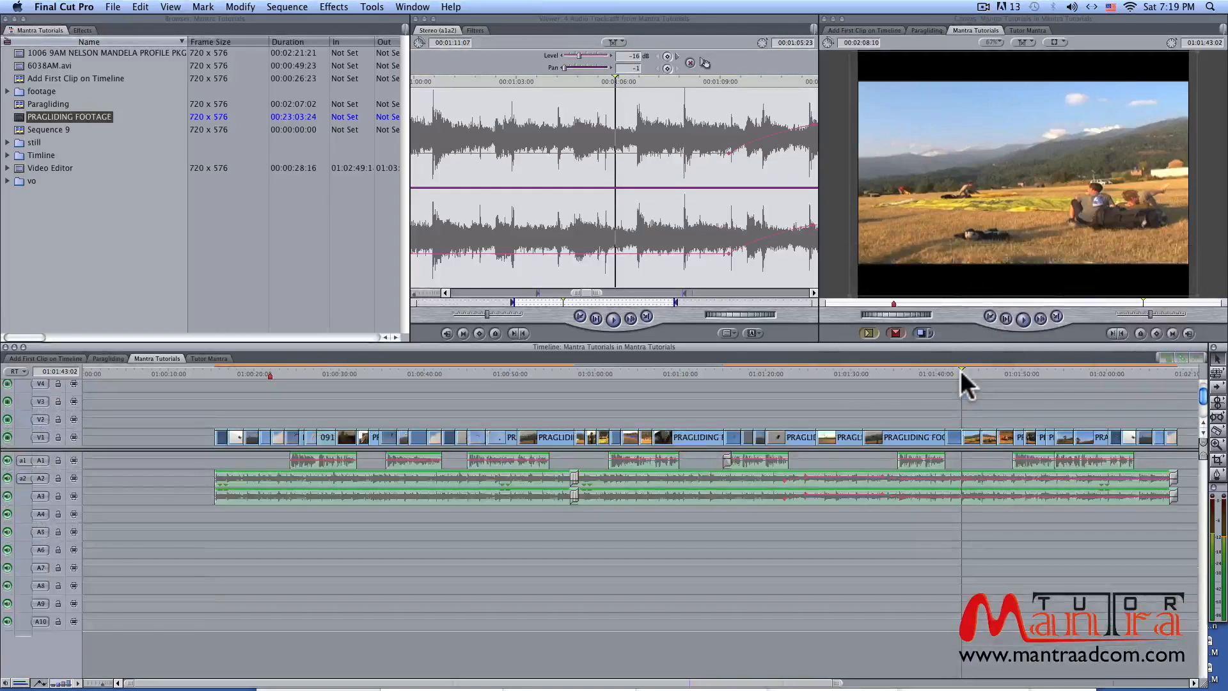
key(shift+t)
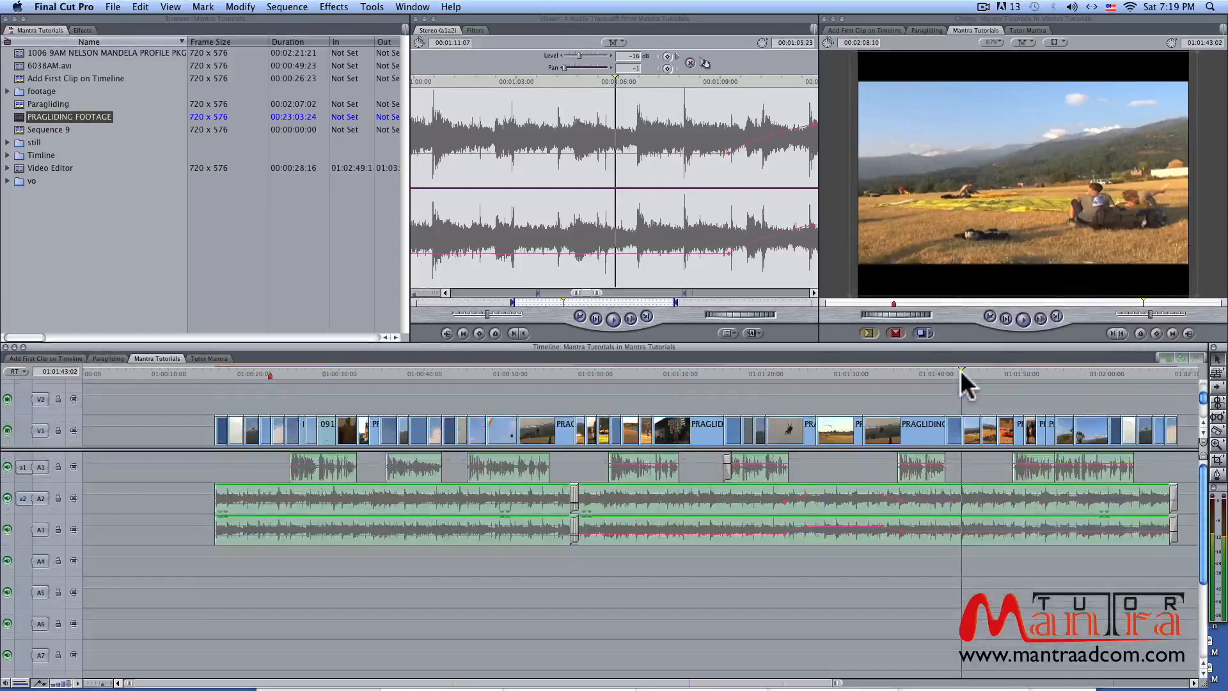
key(shift+t)
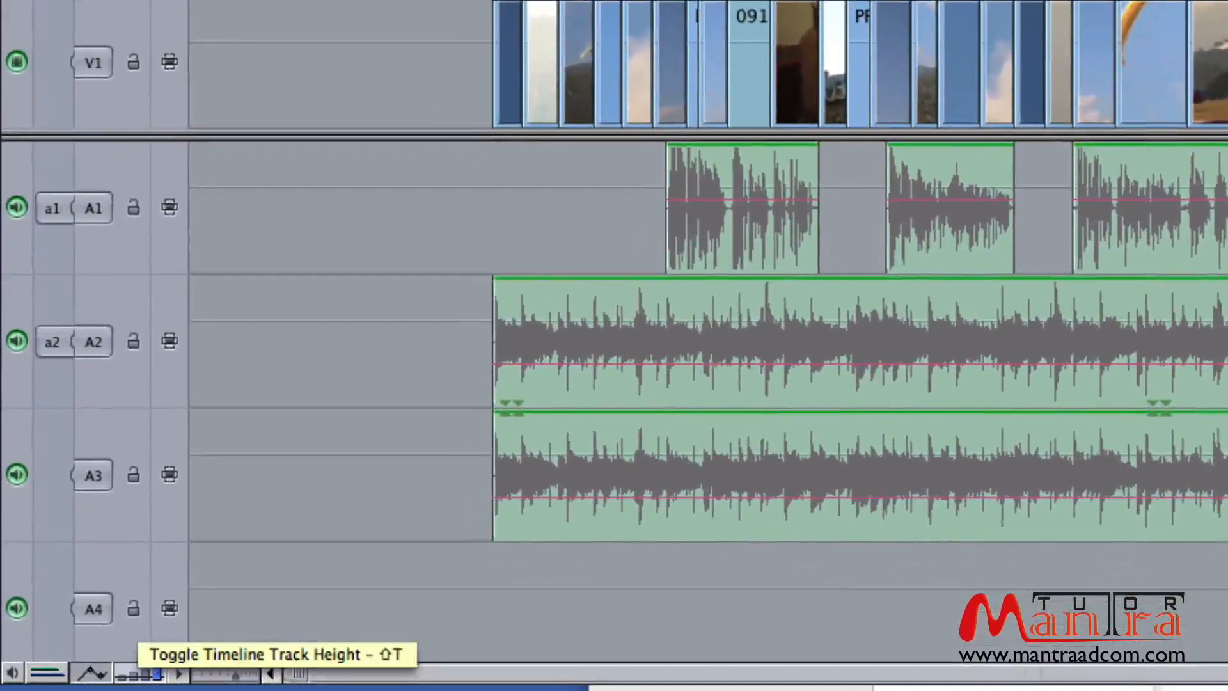
click(121, 676)
click(133, 676)
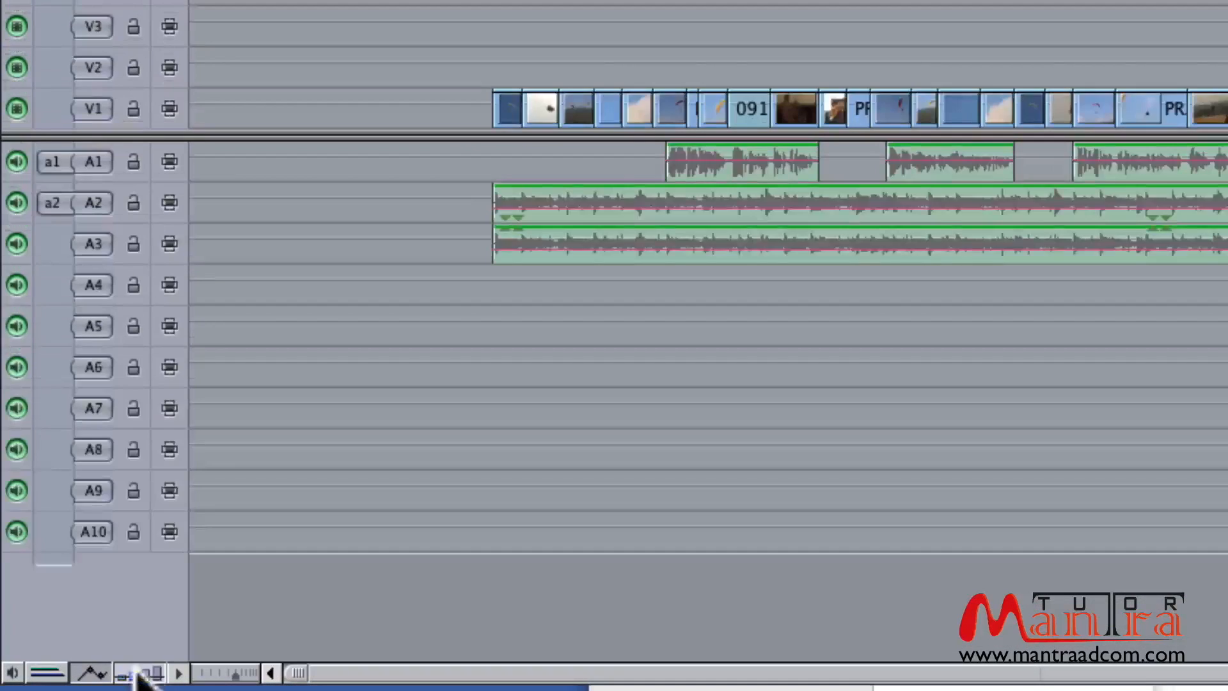
click(146, 674)
click(156, 673)
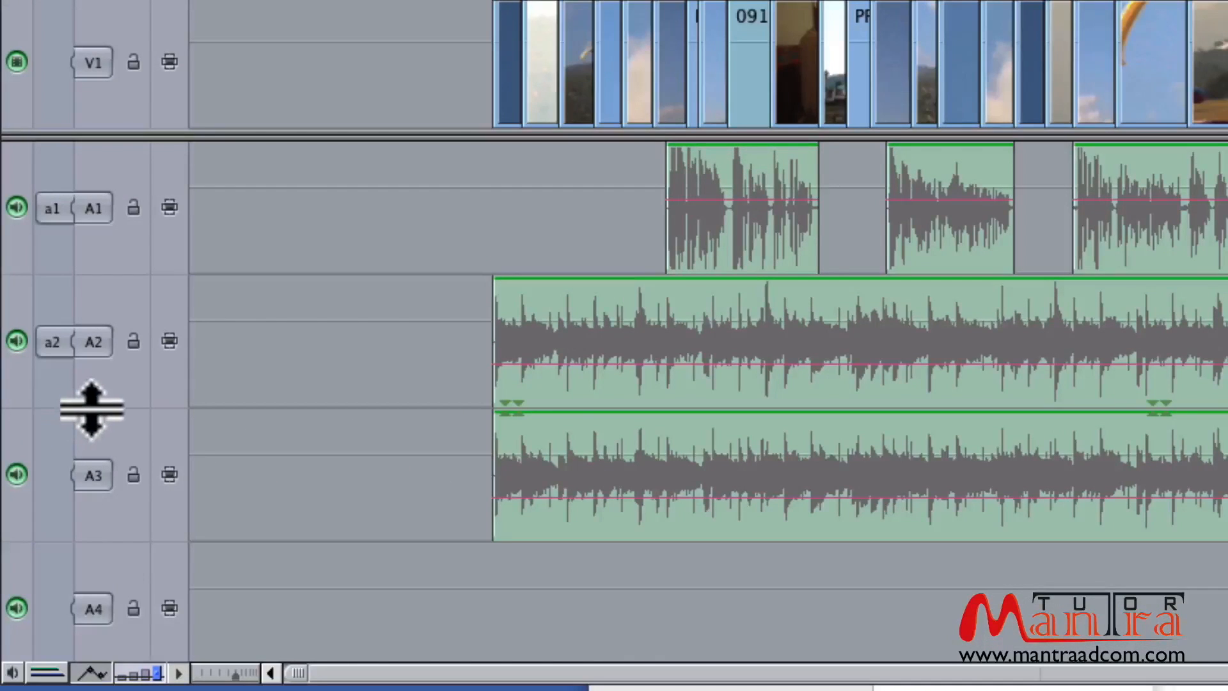
Increase the height of audio track A2 alone
drag(91, 409, 120, 491)
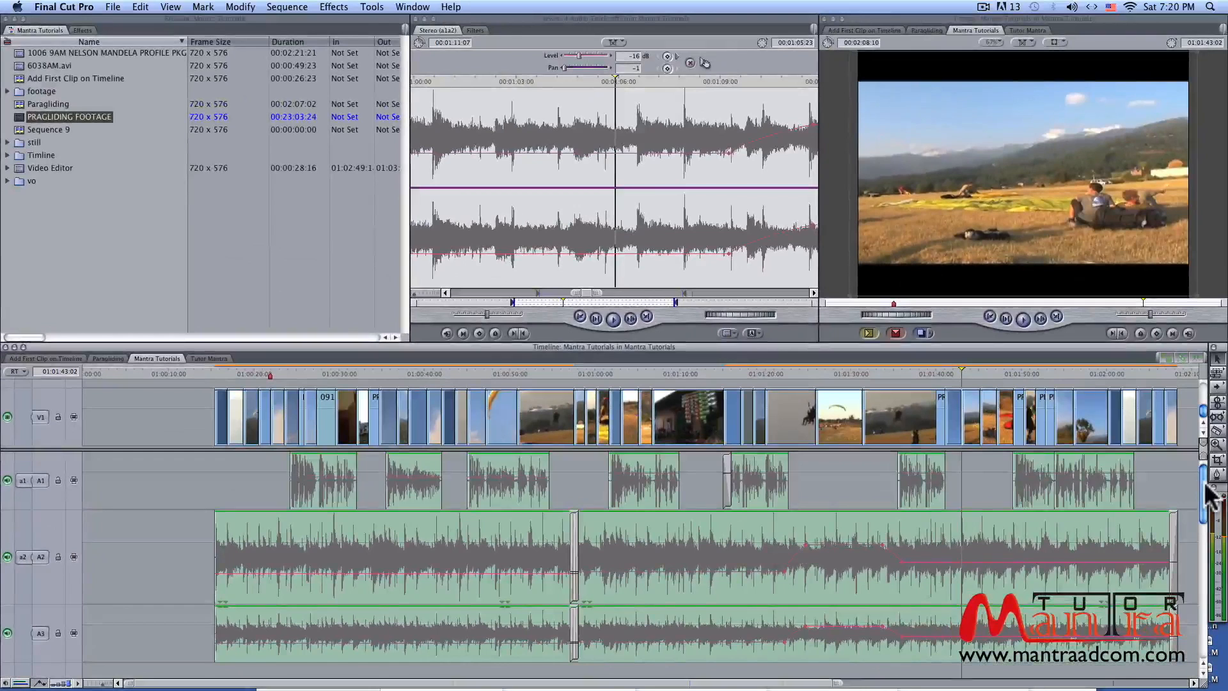
mouse_move(1205, 484)
mouse_down()
mouse_move(1206, 511)
mouse_move(1206, 474)
mouse_move(1210, 537)
mouse_move(1215, 481)
mouse_up()
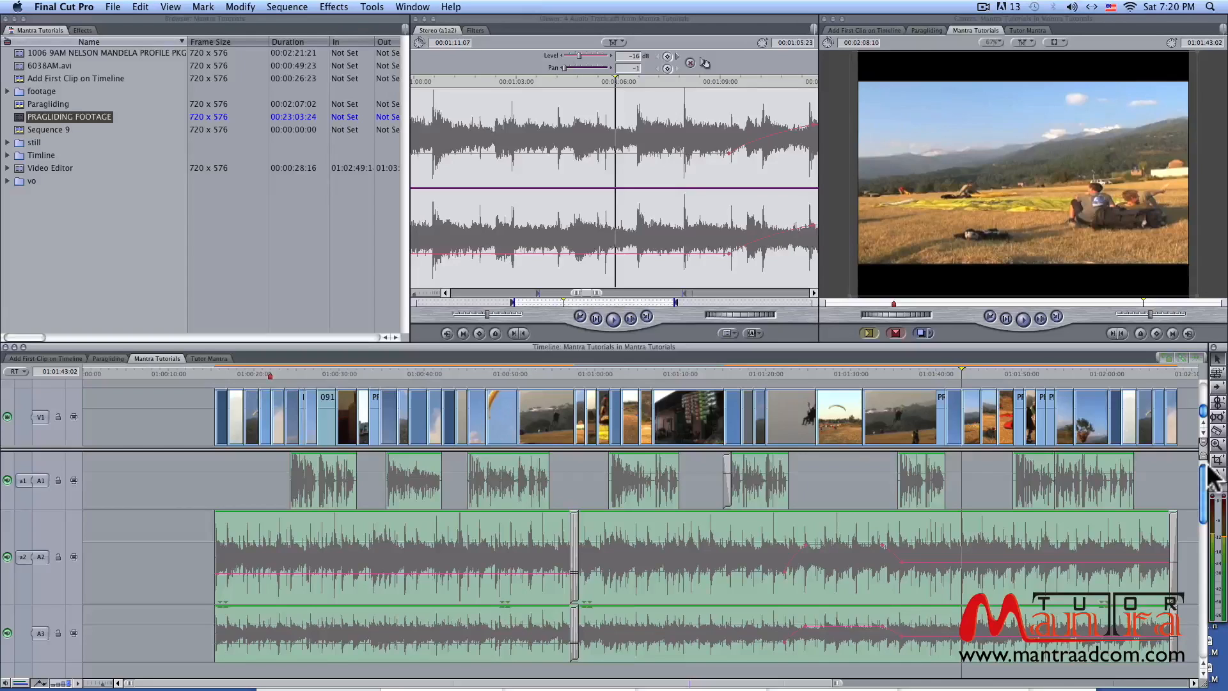
Add four more keyframes to the music's level line, two at each end of the gap between the last voice-overs near 01:01:43:00
scroll(1203, 683, right, 5)
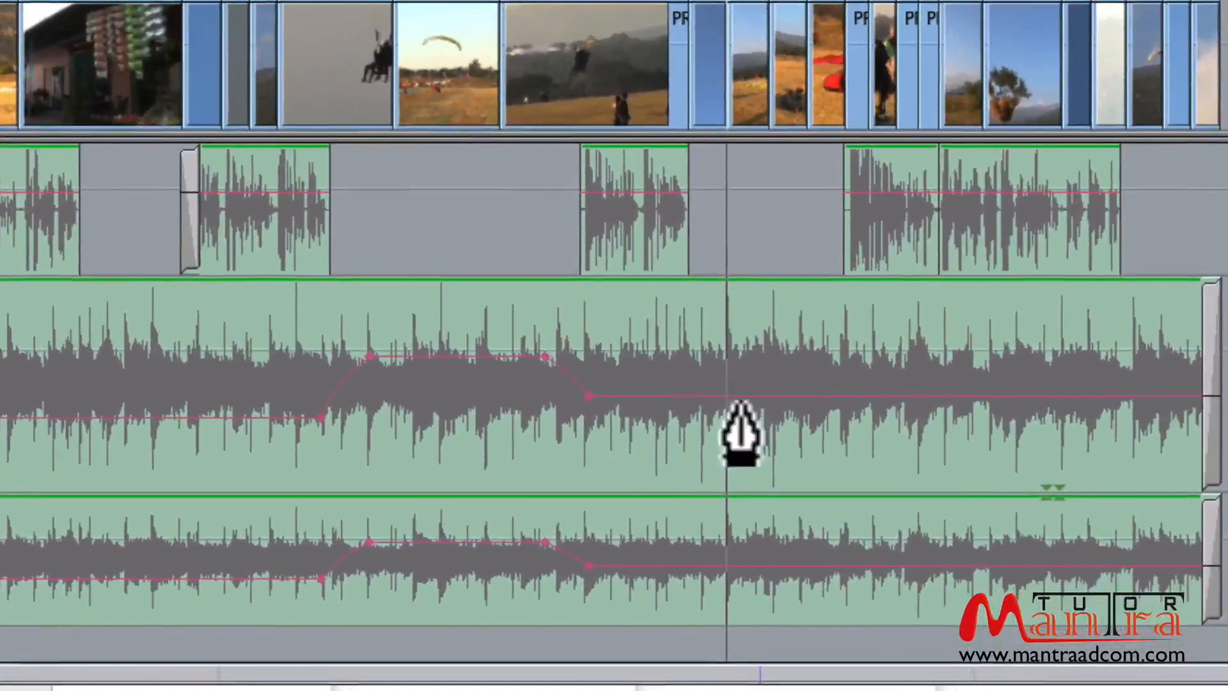
click(671, 395)
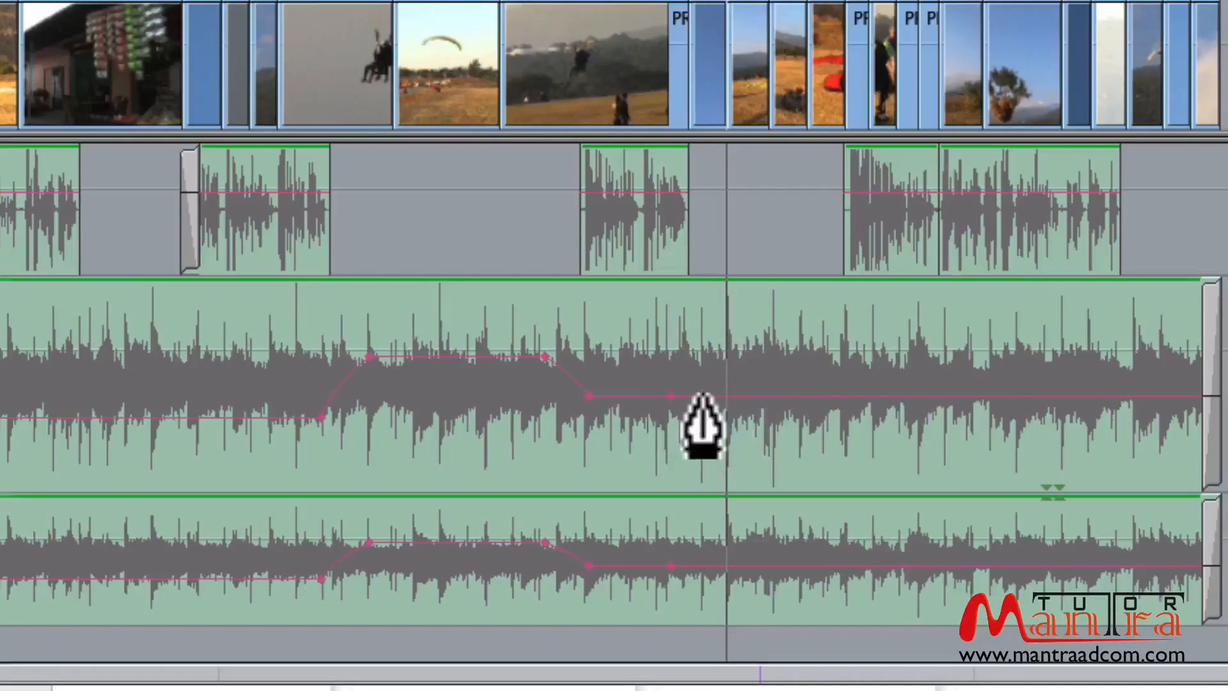
click(703, 396)
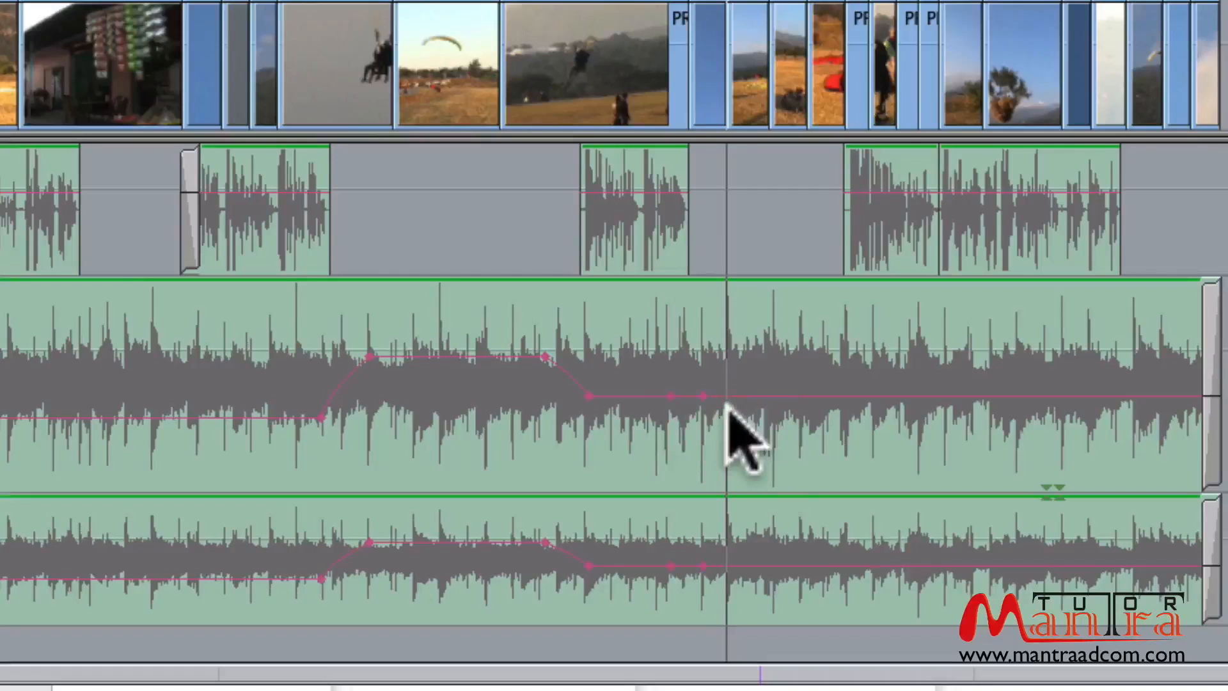
click(819, 396)
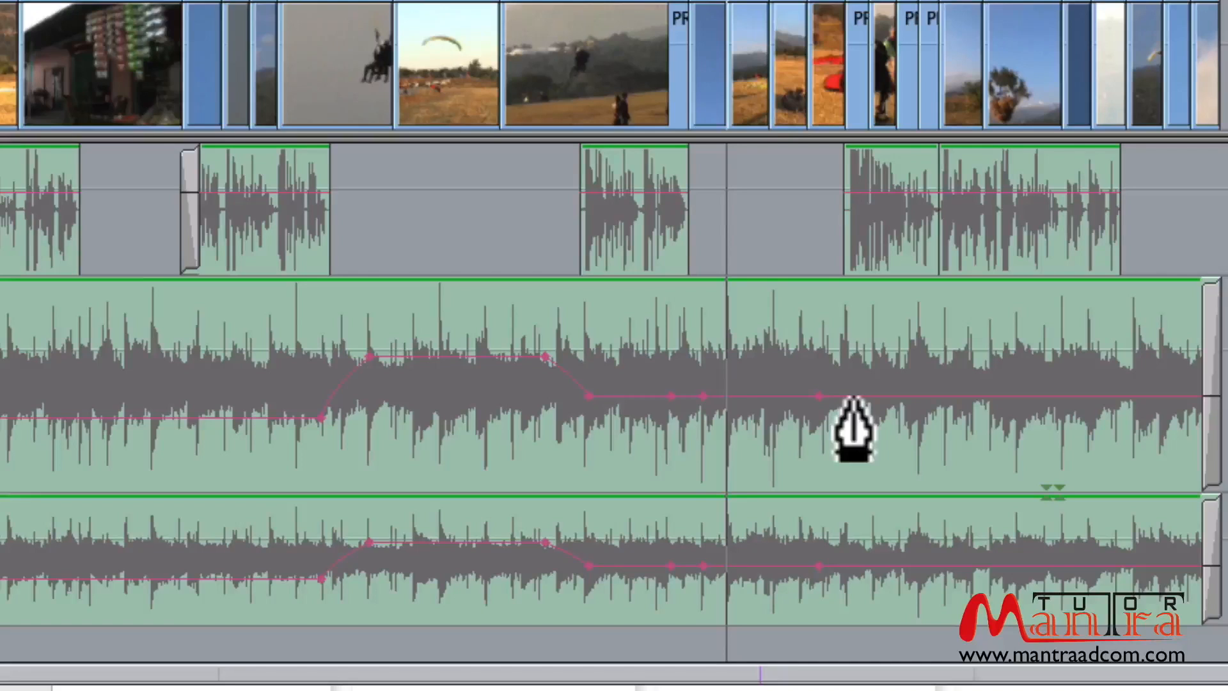
click(853, 396)
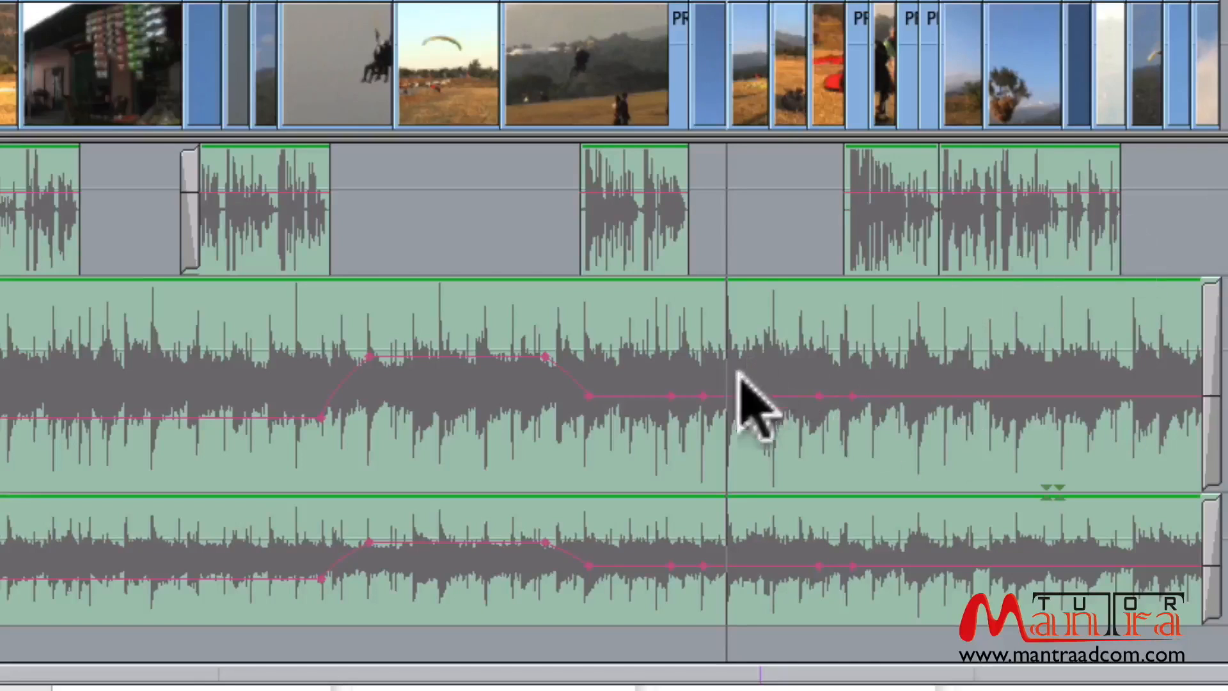
Raise the music level between the two inner keyframes in the gap near 01:01:43:00
drag(735, 396, 736, 377)
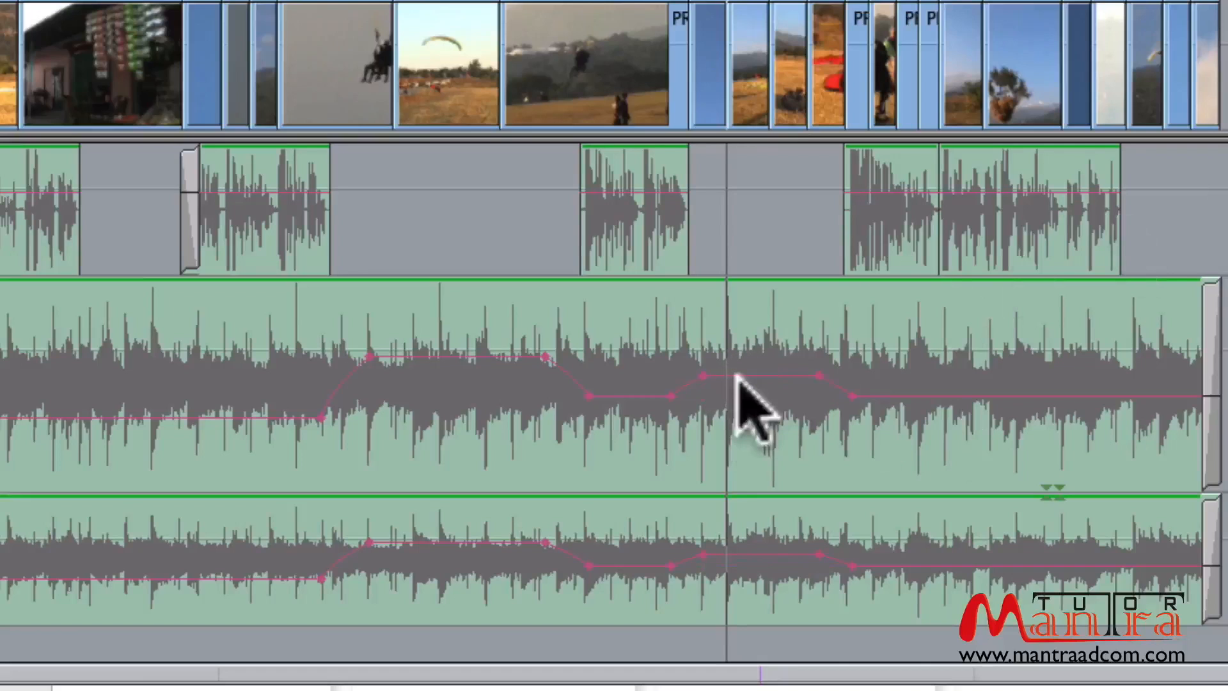
Lower the opening of the voice-over starting near 01:01:50:00 using two Pen keyframes on its level line, and check that section
click(625, 1)
key(super+equal)
key(super+equal)
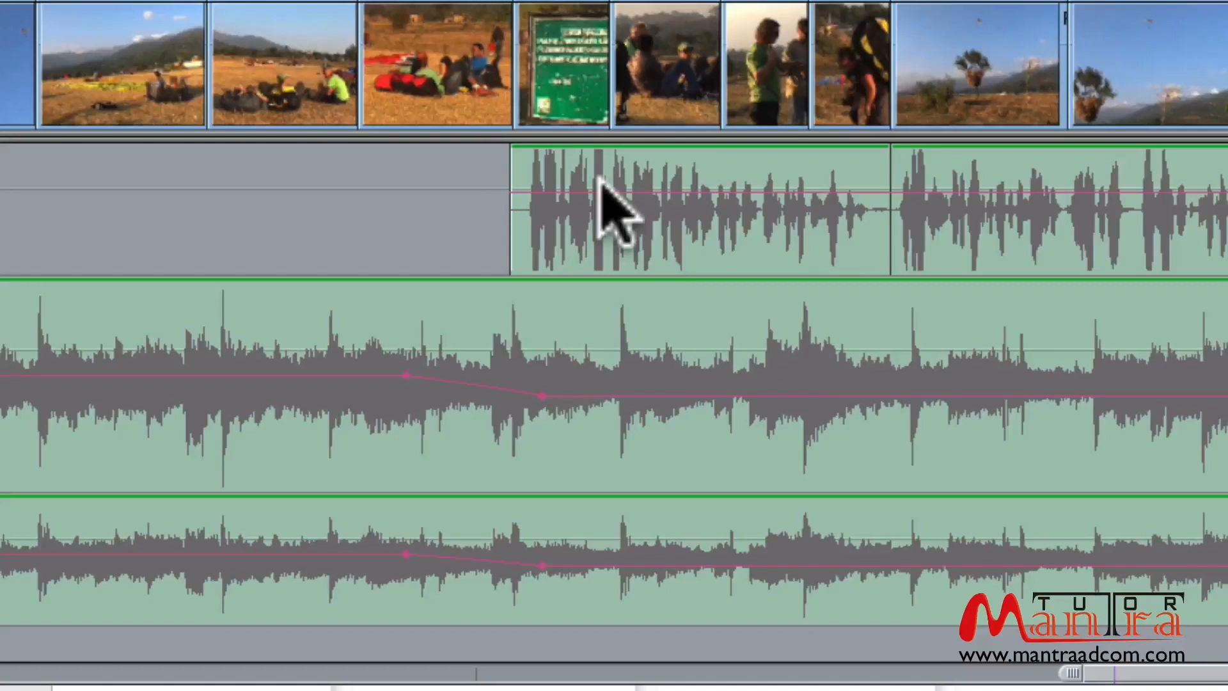
key(p)
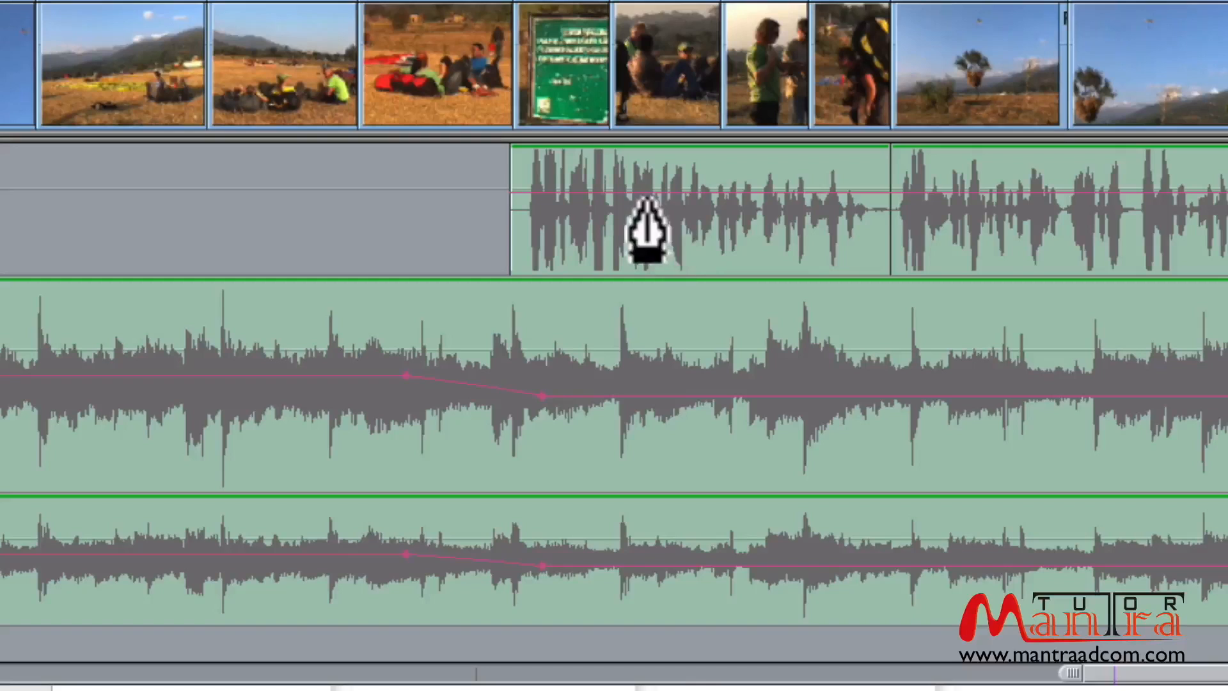
click(642, 191)
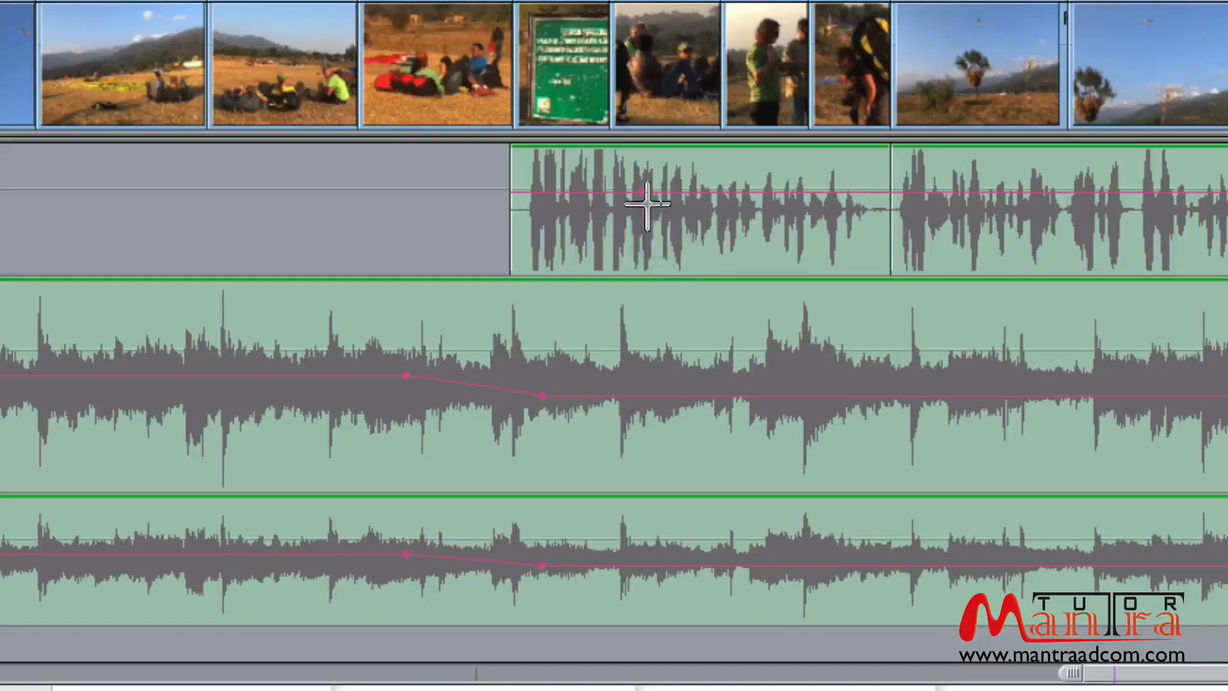
click(709, 193)
drag(643, 193, 641, 216)
click(517, 3)
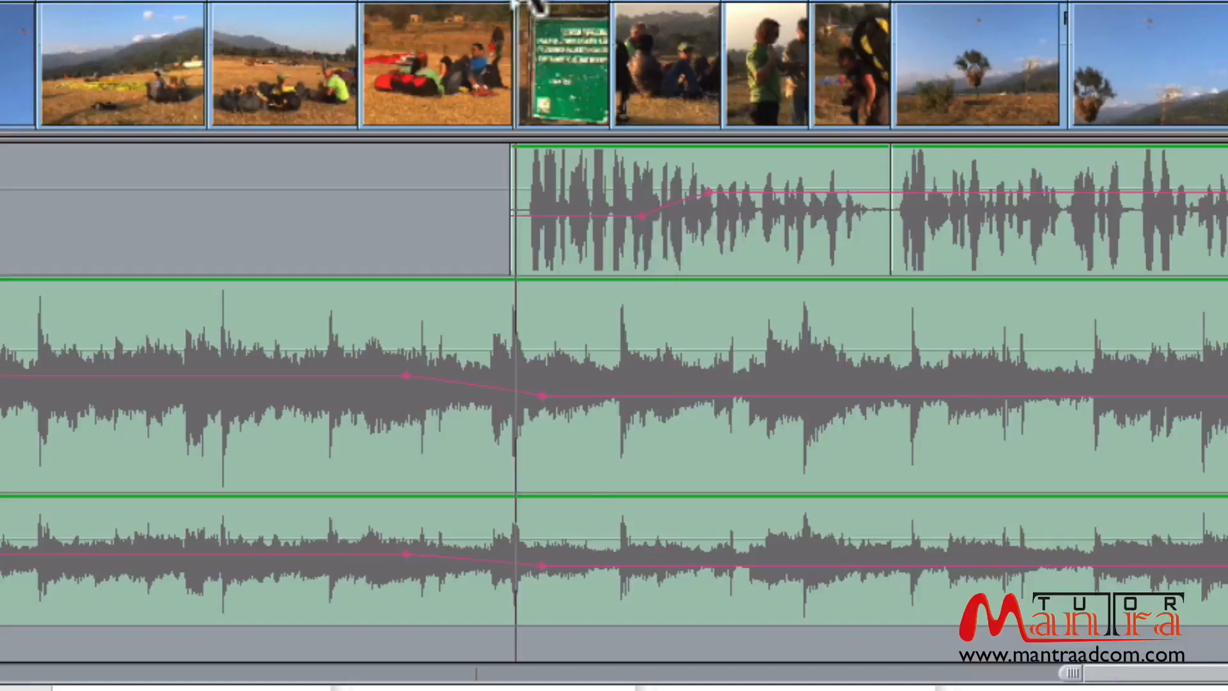
drag(517, 4, 601, 3)
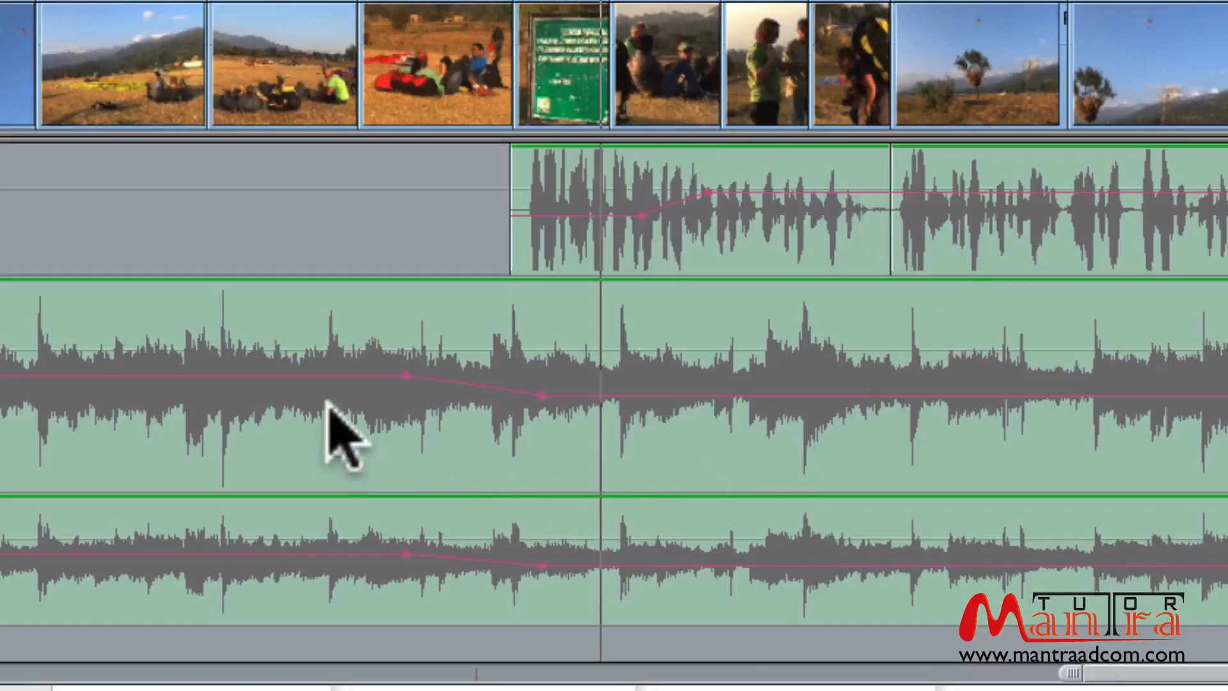
Add three keyframes to the music level beneath that voice-over, pulling the middle one slightly down
alt+click(731, 397)
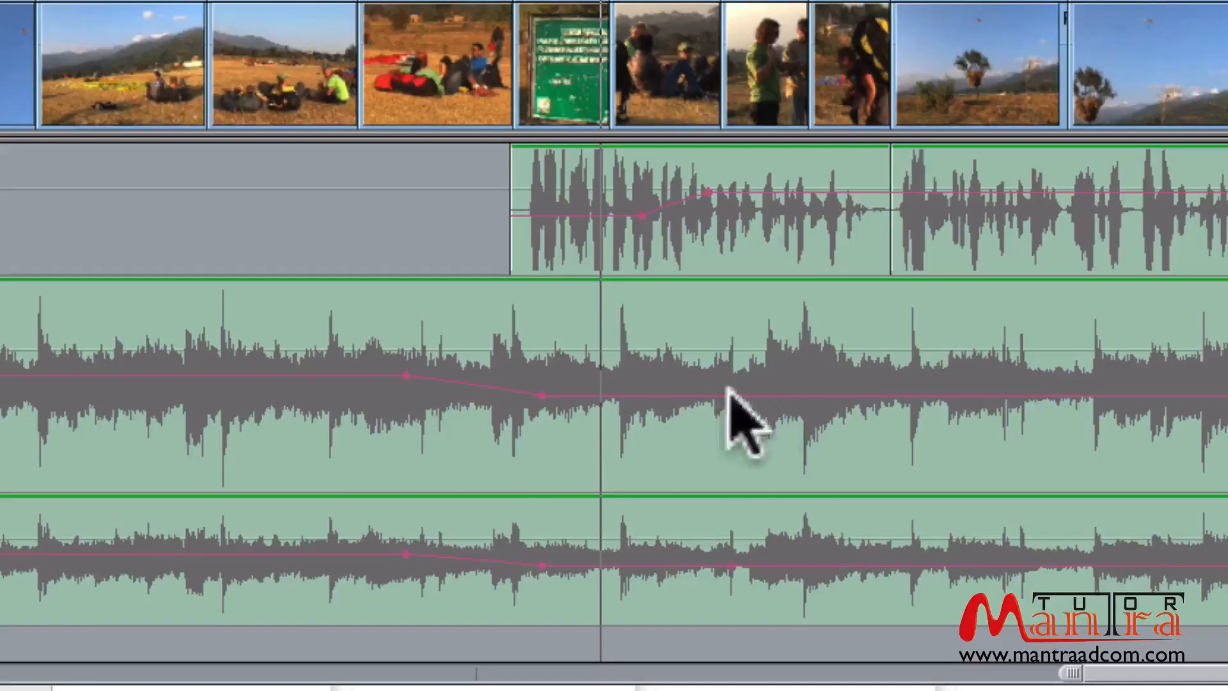
alt+click(882, 396)
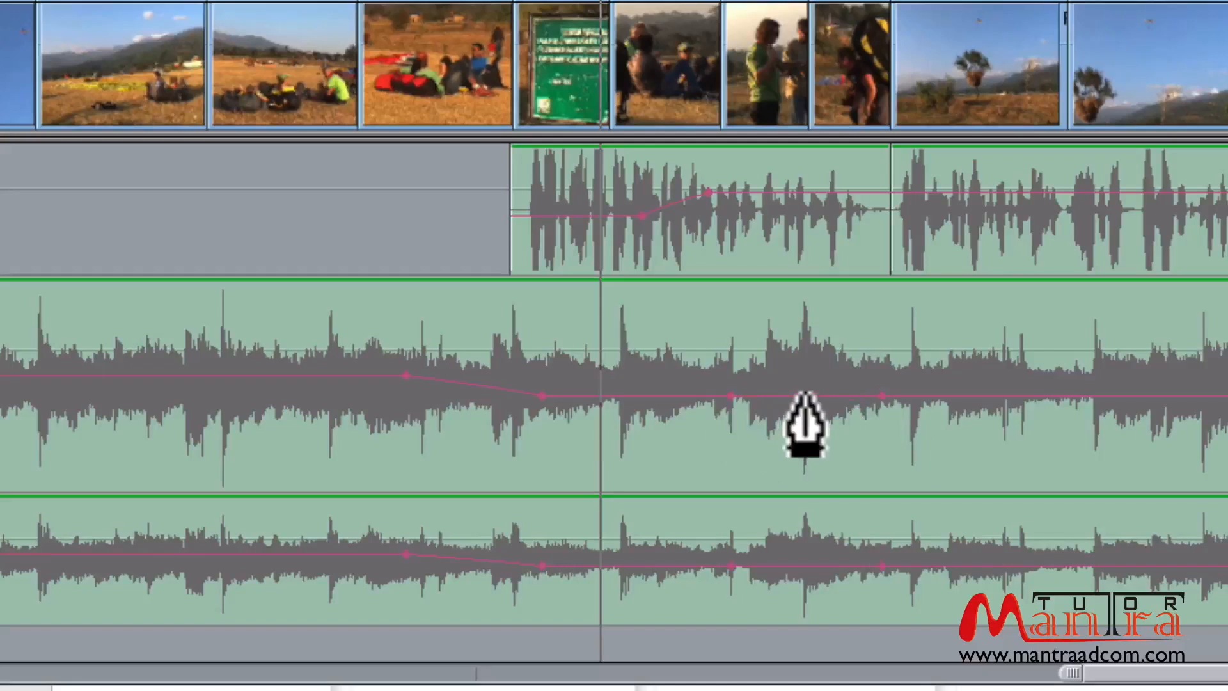
drag(805, 392, 805, 408)
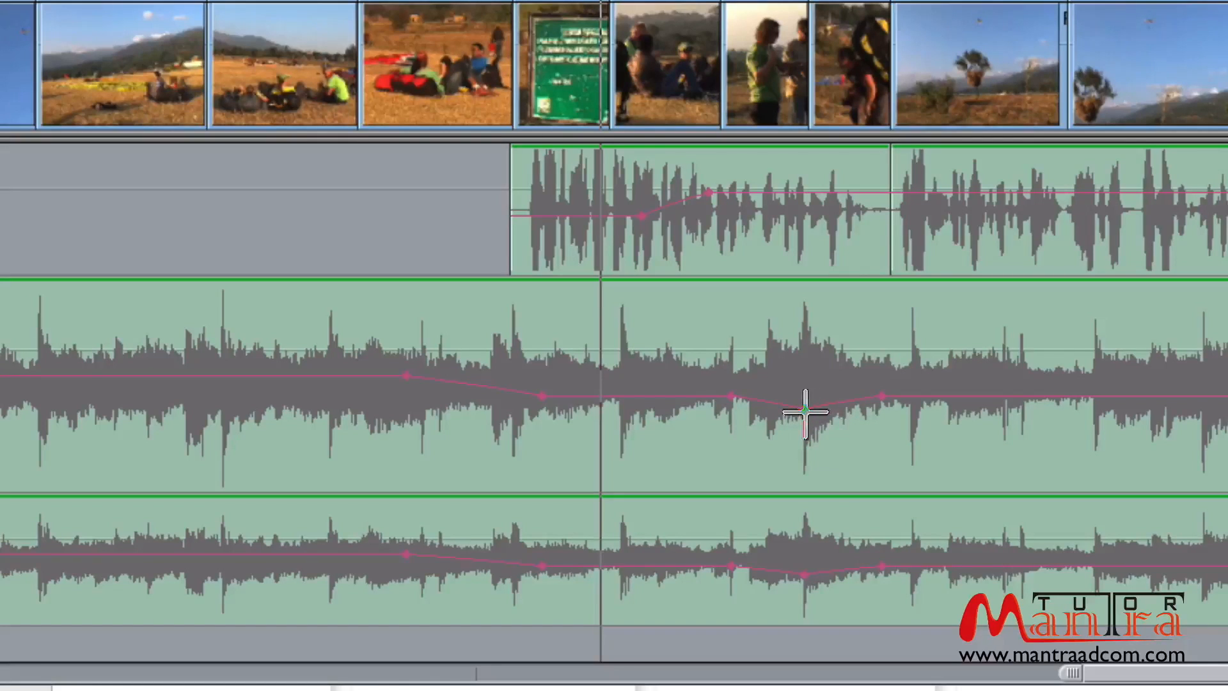
Remove the middle and first of the new music keyframes, and clear the second music clip's remaining level keyframes
drag(805, 413, 819, 564)
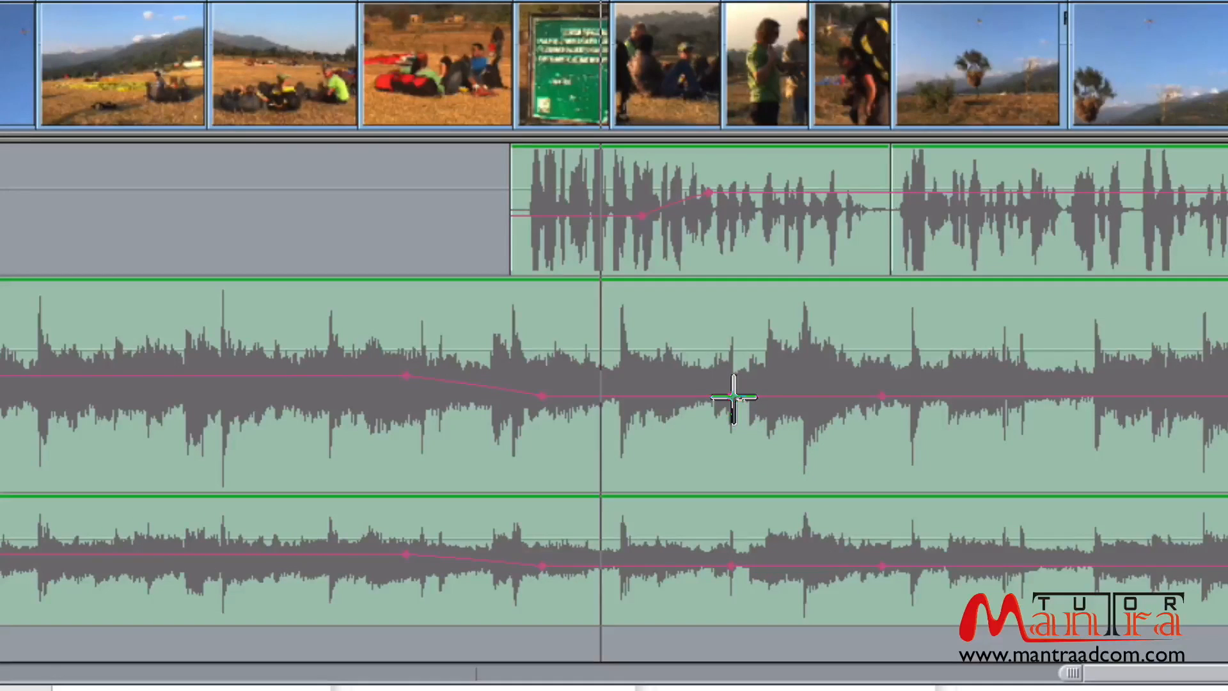
drag(734, 398, 726, 217)
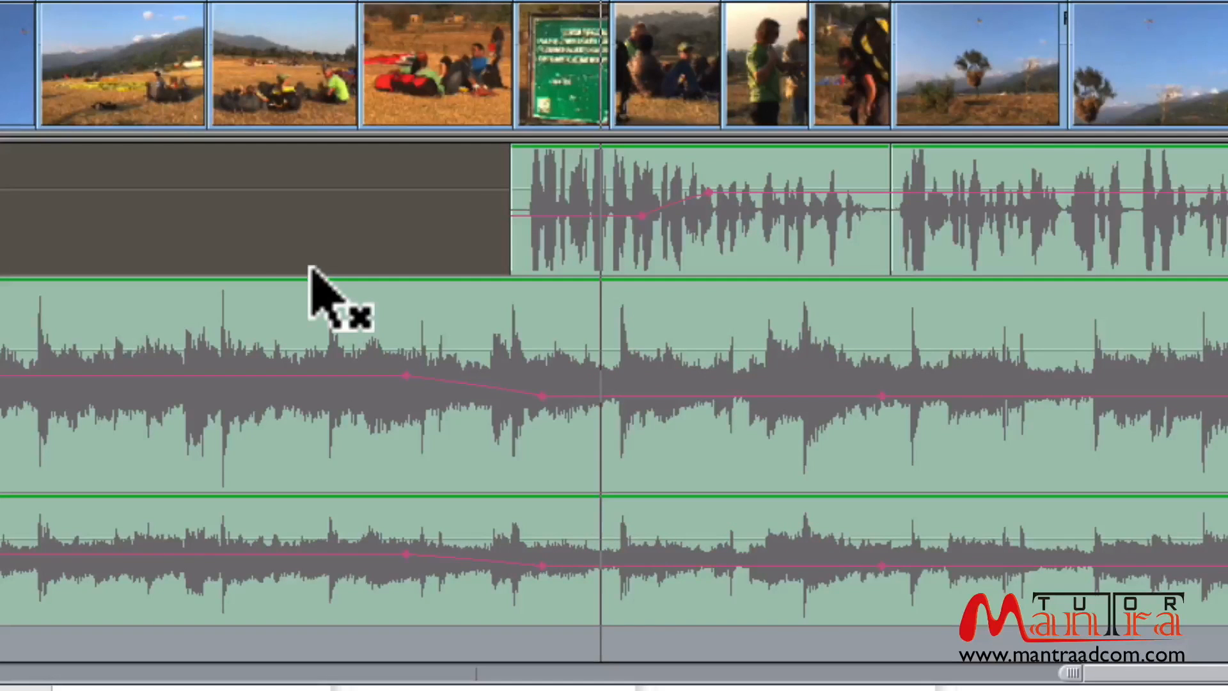
click(397, 334)
key(p)
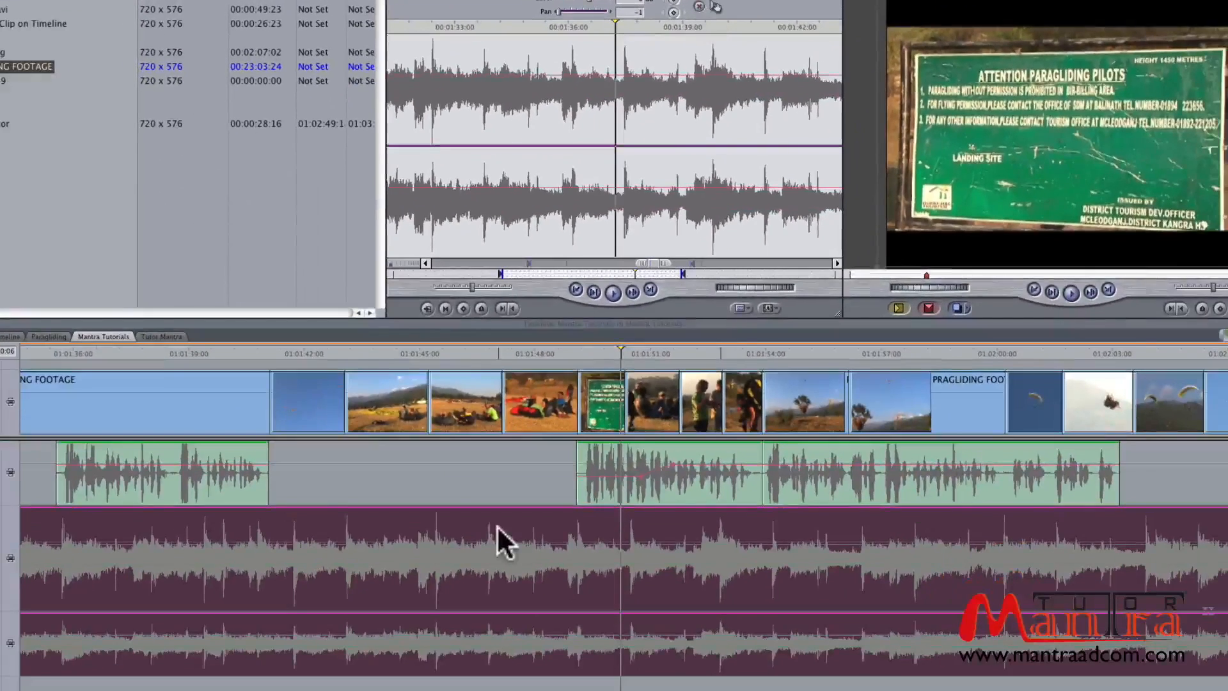
Add four keyframes to the selected music clip, two at each end of the voice-over gap from about 01:01:22 to 01:01:36, and raise the middle section to 4 dB
key(super+minus)
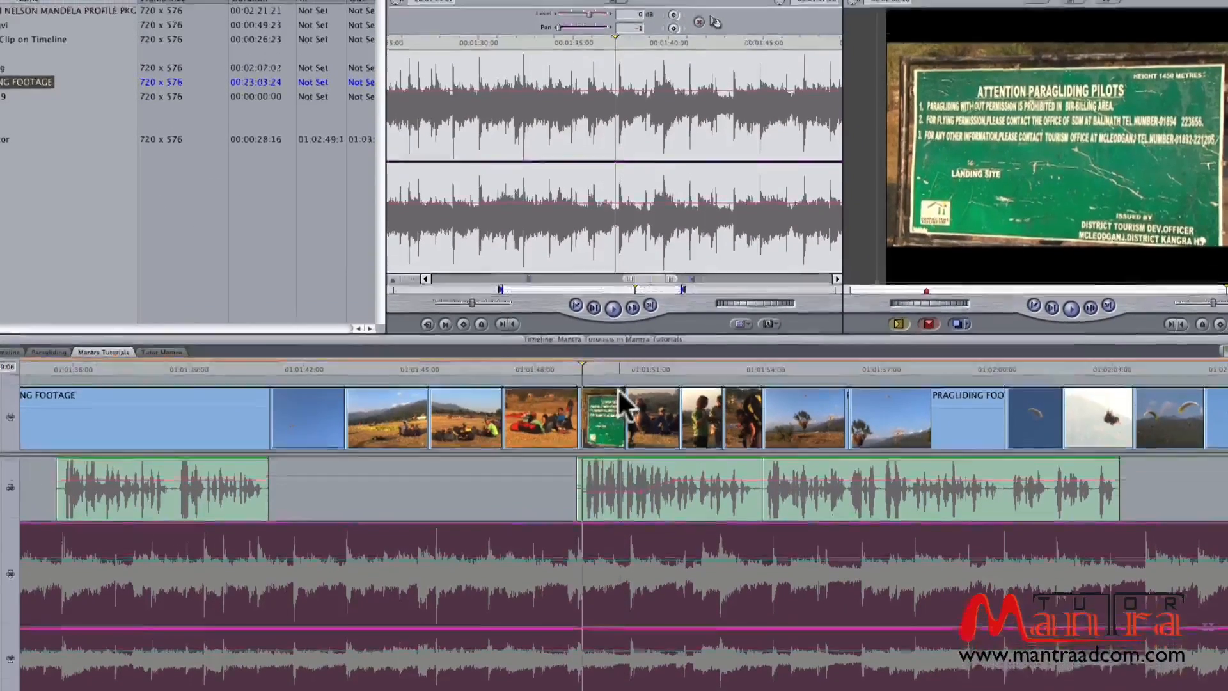
key(super+minus)
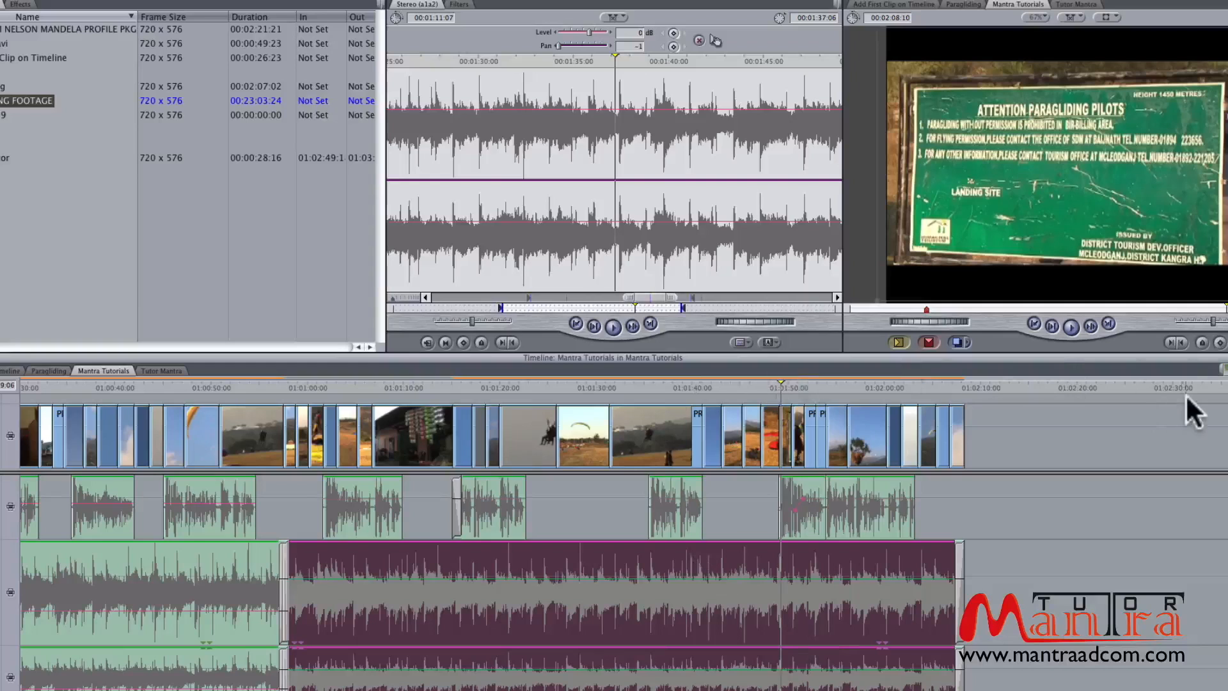
key(p)
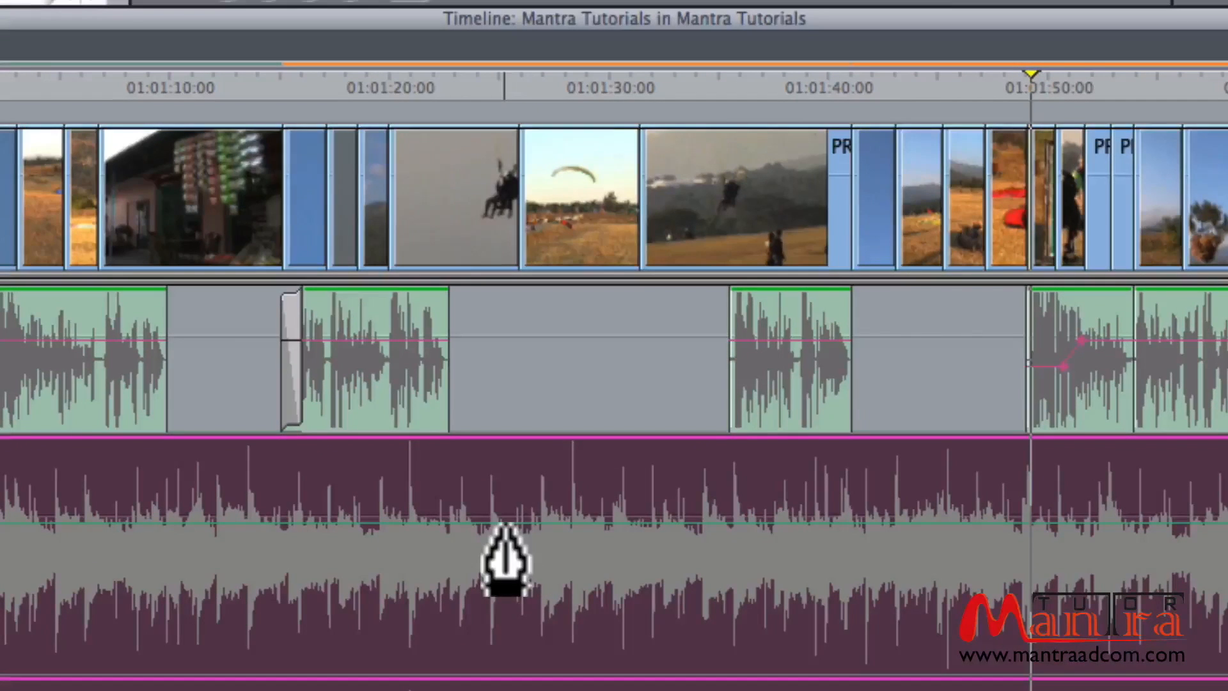
click(441, 523)
click(488, 523)
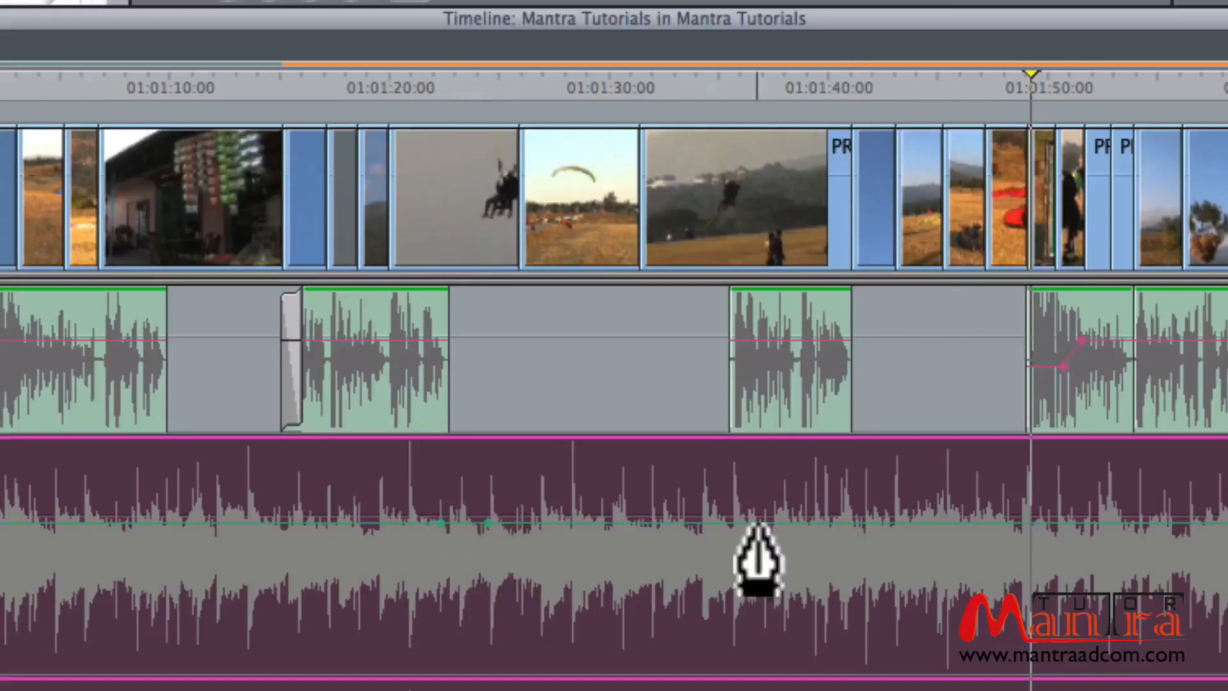
click(707, 523)
click(740, 523)
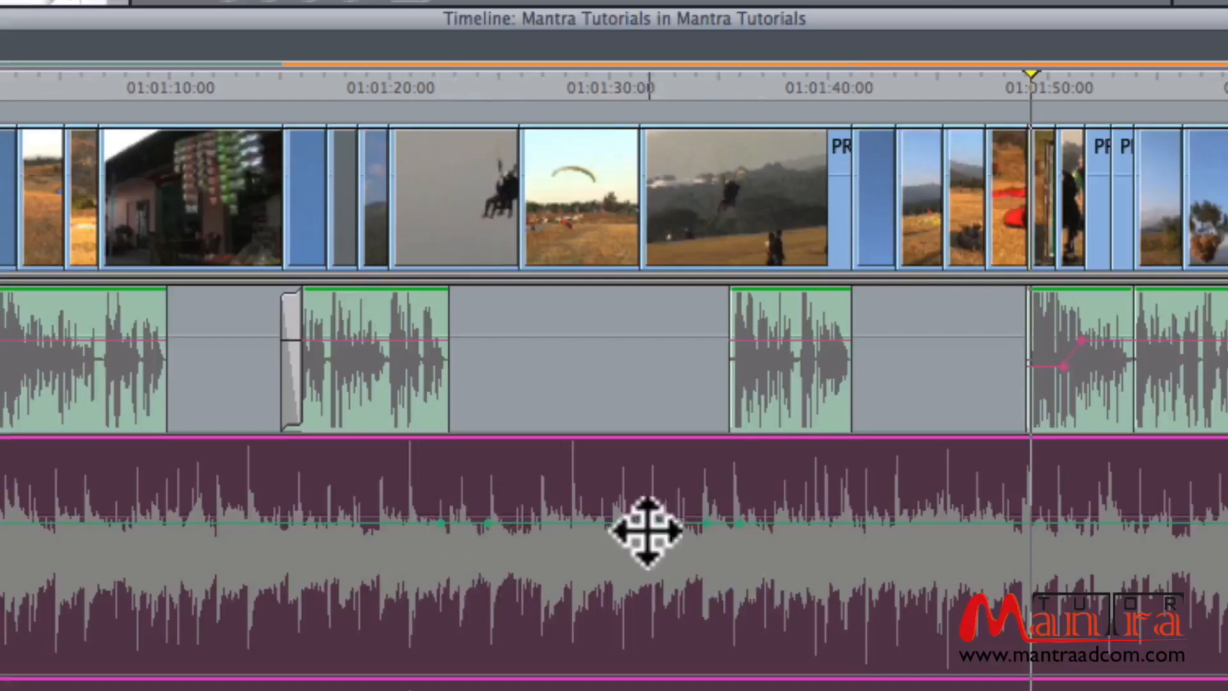
drag(636, 527, 599, 495)
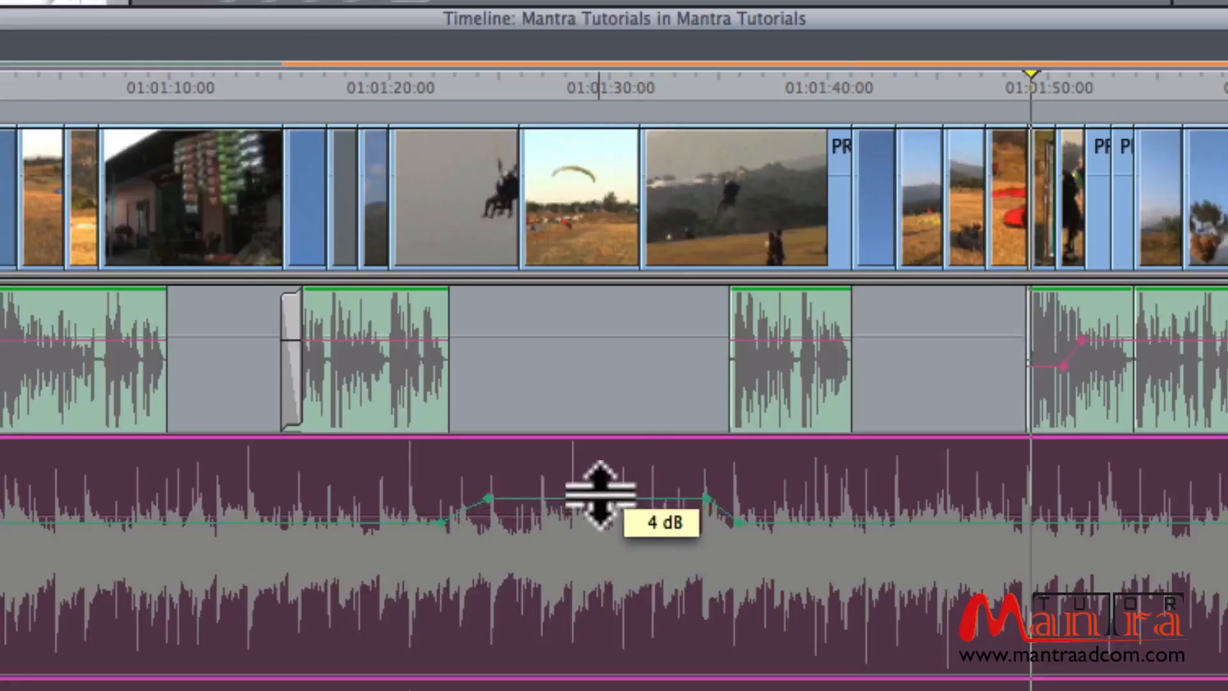
drag(600, 494, 600, 494)
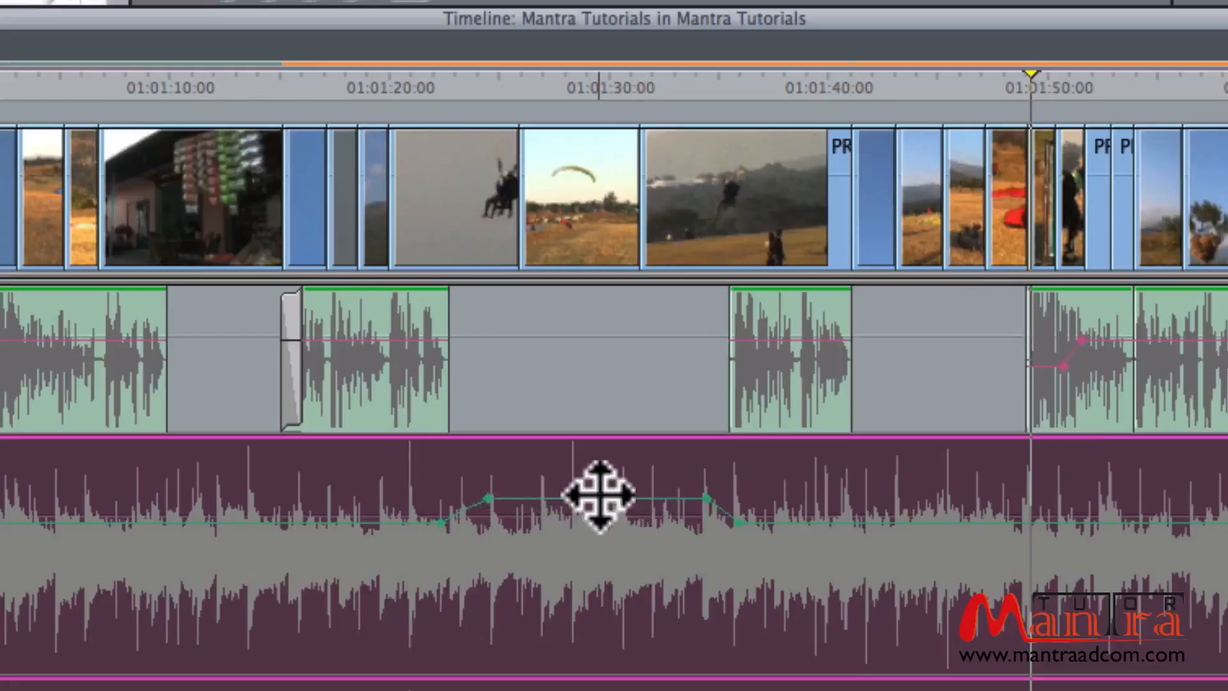